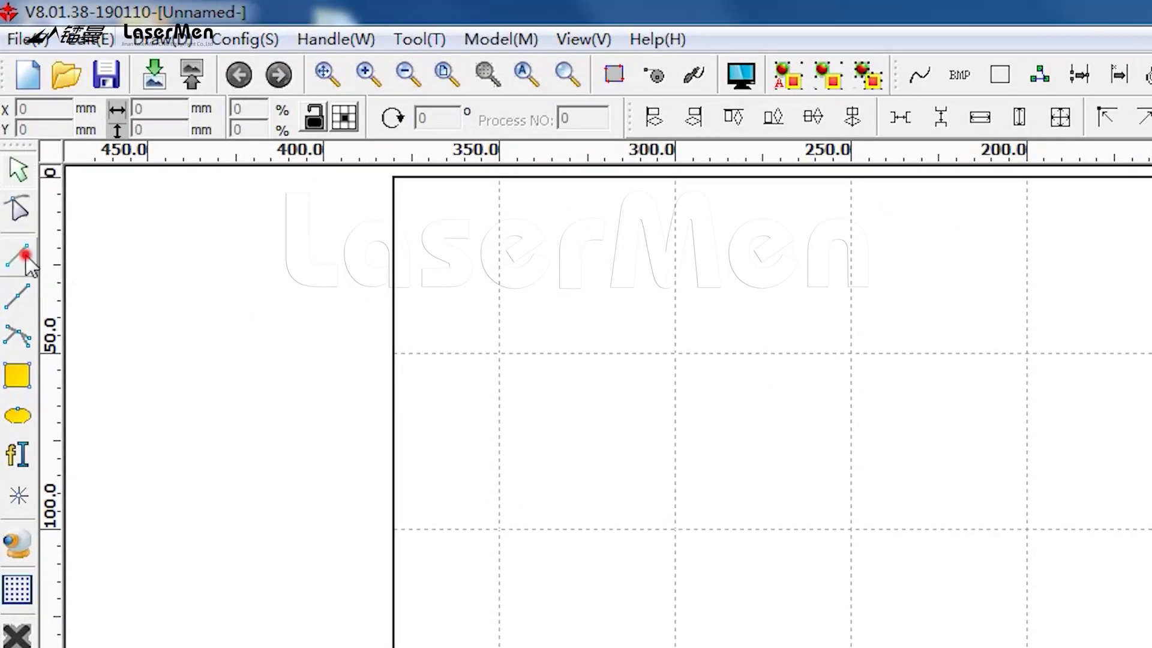
Draw a vertical polyline on the canvas and enter 10 mm as its height.
left_click(27, 264)
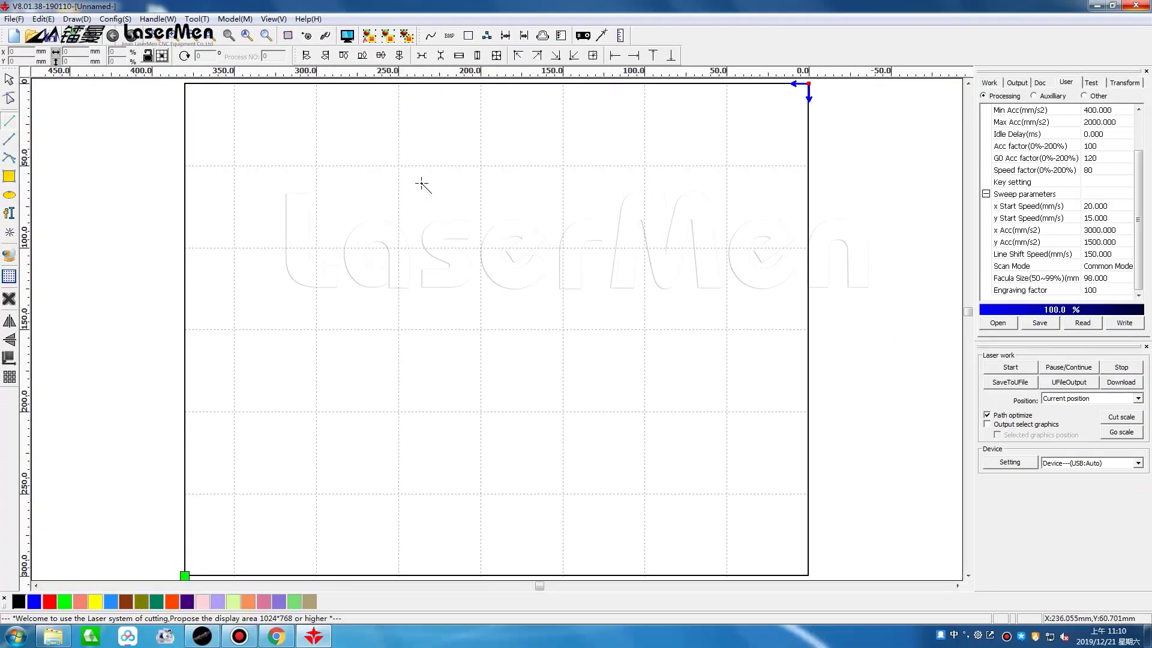
right_click(421, 336)
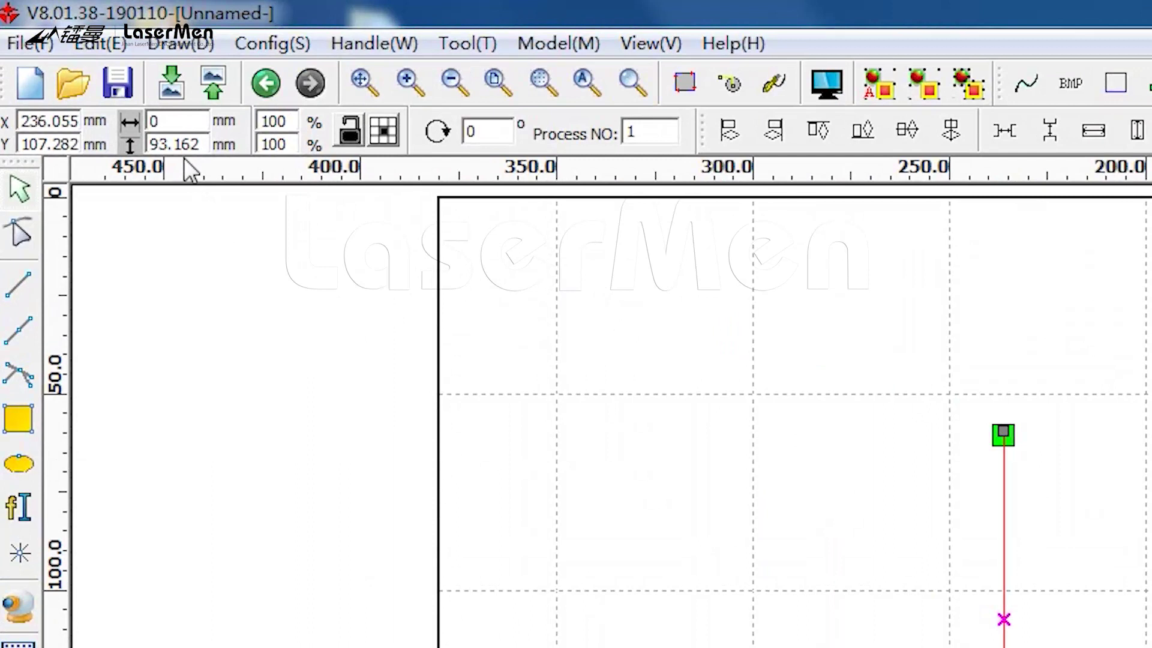
double_click(185, 144)
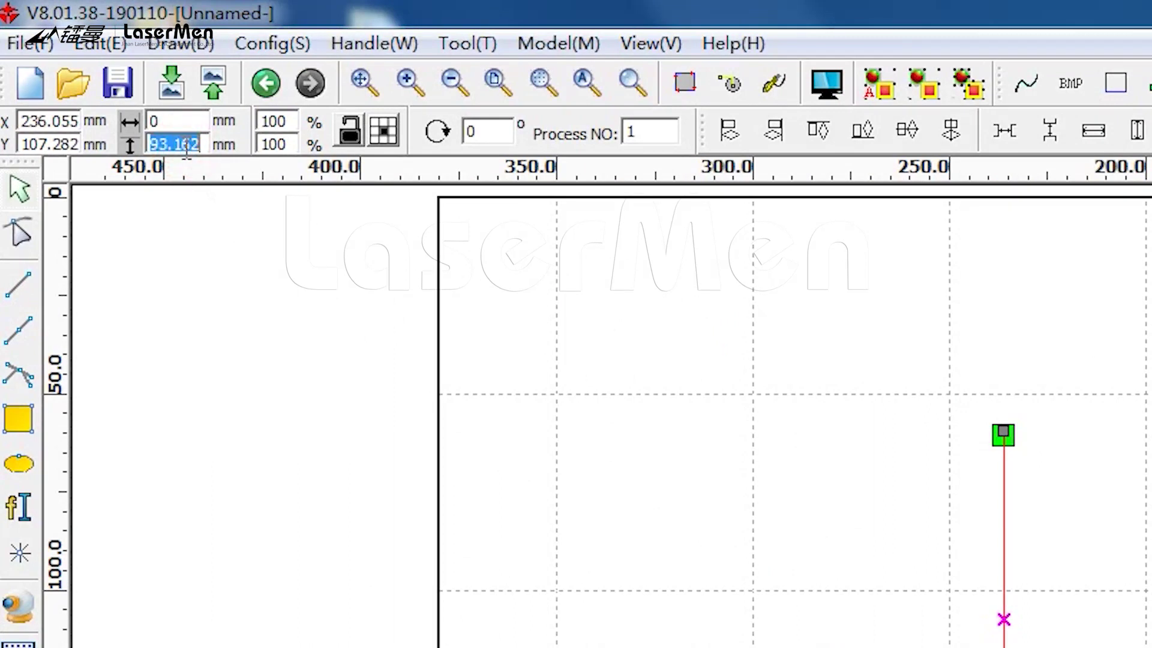
type("10")
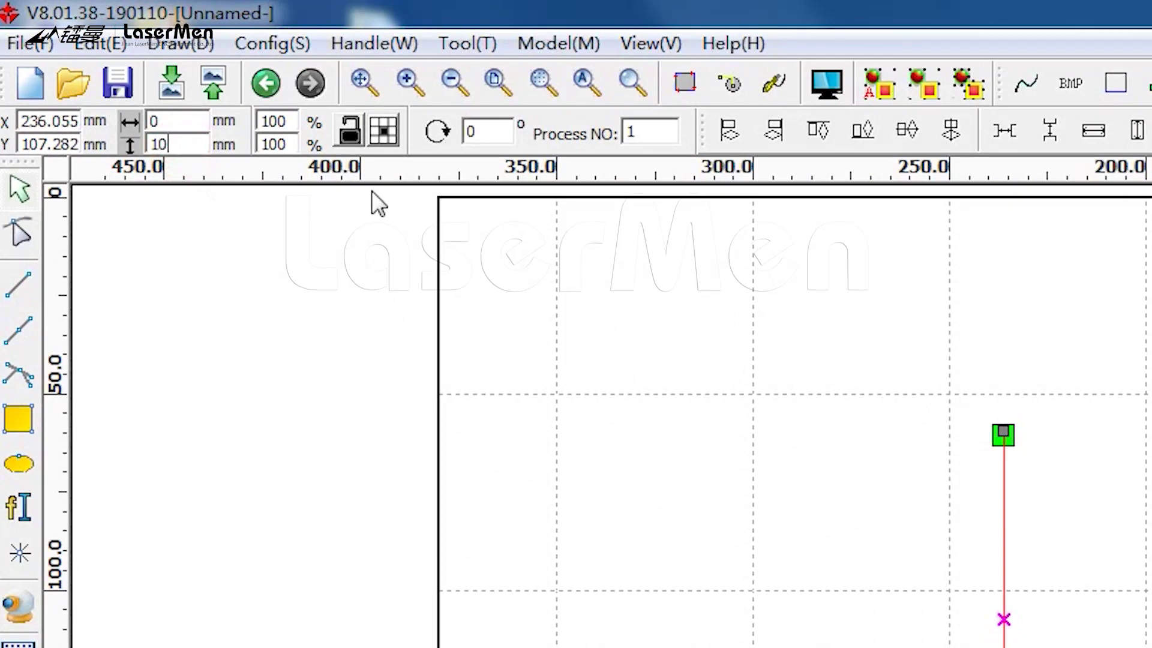
Apply the 10 mm height, then select the line and show the Work layer list.
left_click(853, 406)
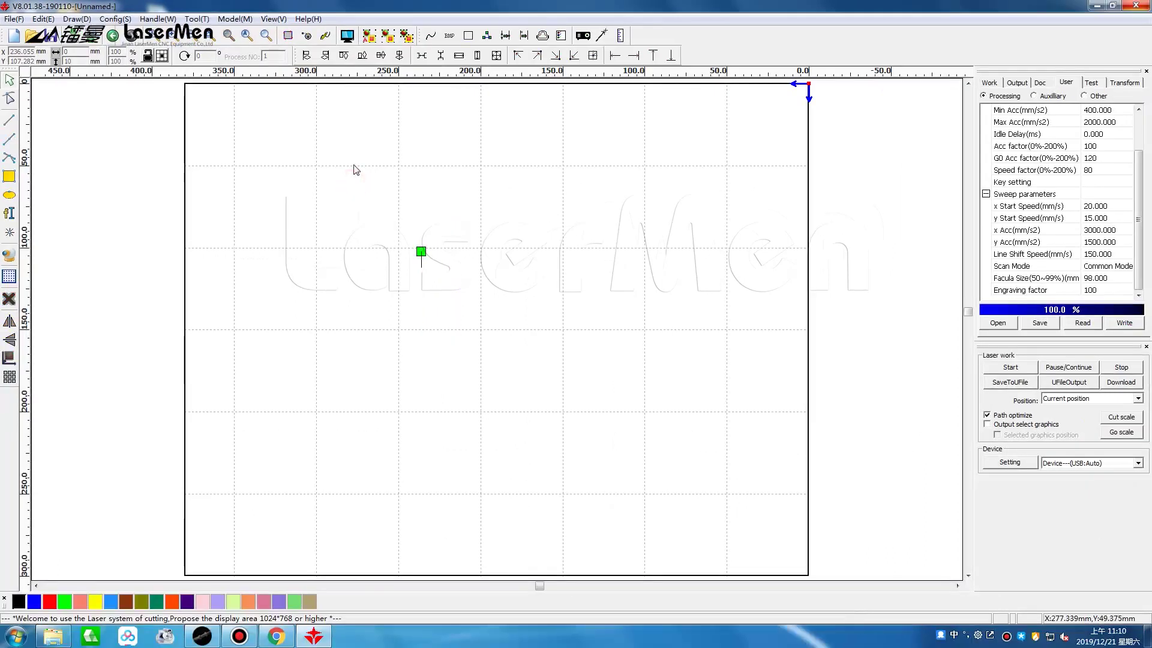
left_click_drag(406, 200, 487, 289)
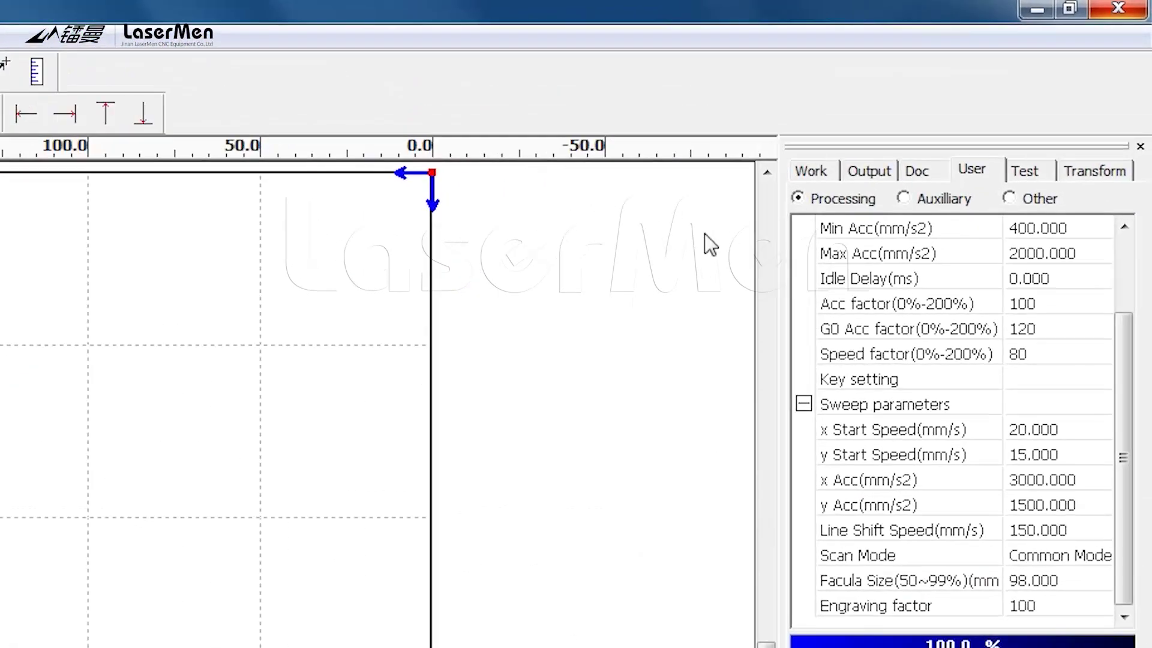
left_click(930, 114)
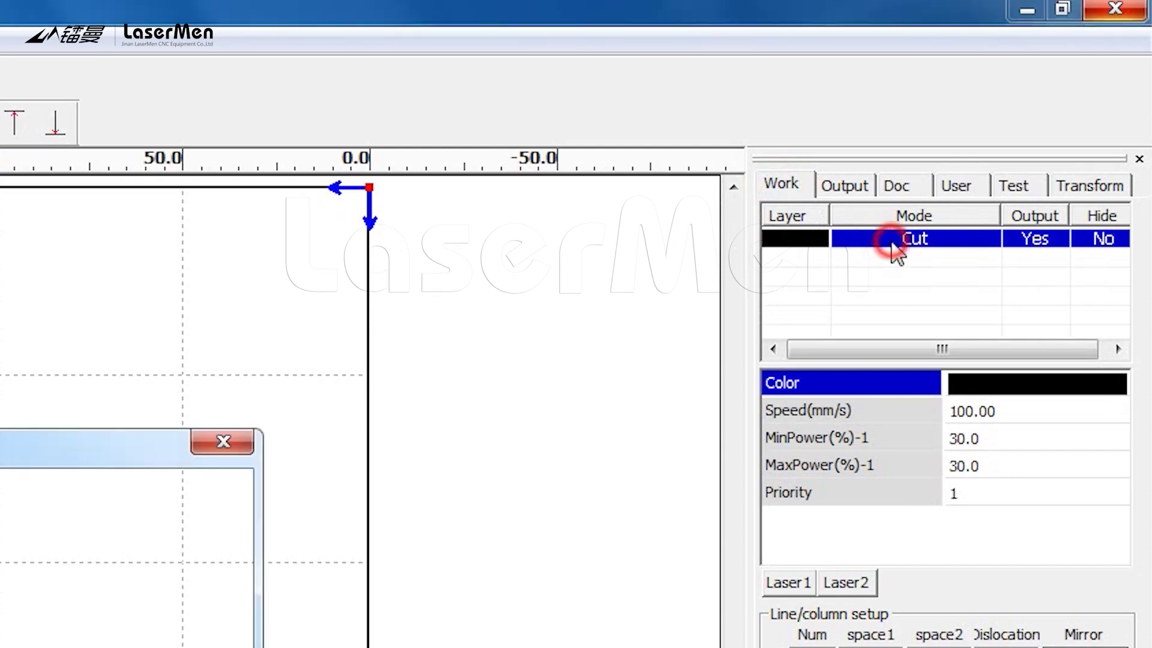
Set the Cut layer to 20% min and max power on laser 1, with laser 2 and laser through mode off.
double_click(891, 242)
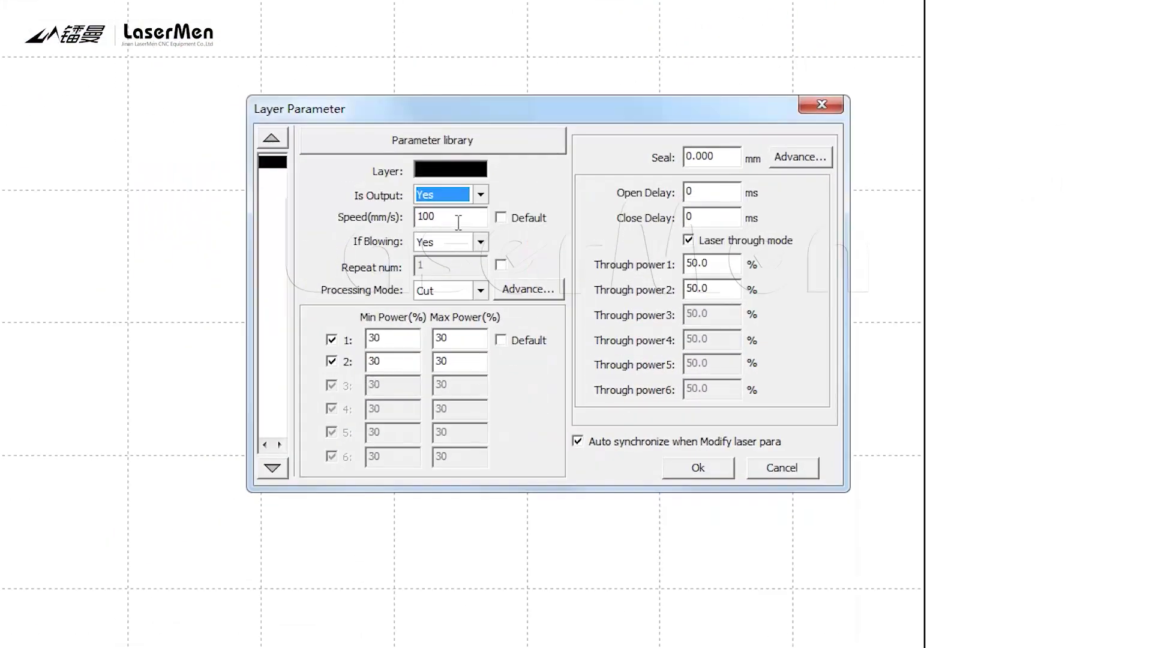
left_click(458, 222)
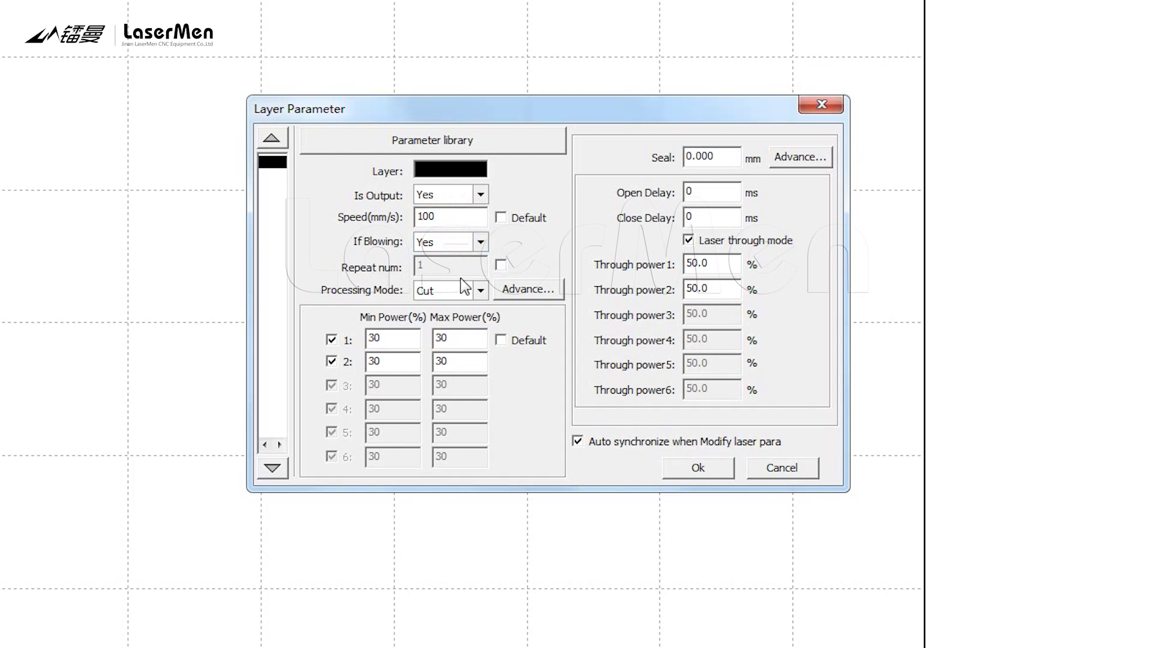
left_click(331, 362)
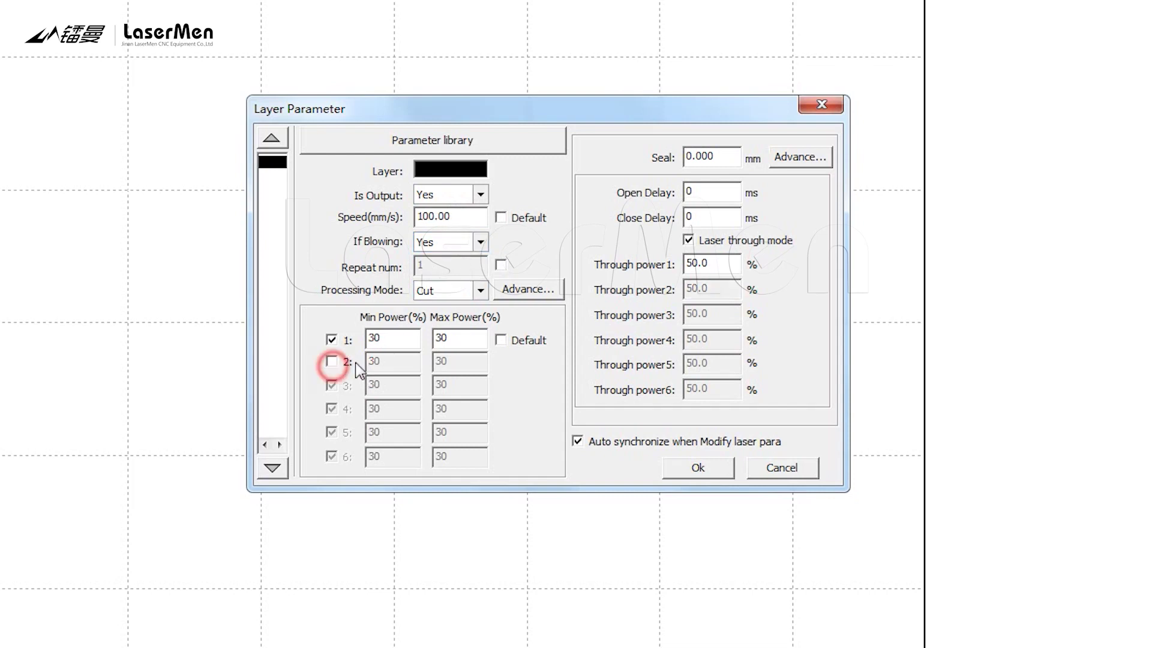
double_click(417, 340)
double_click(445, 339)
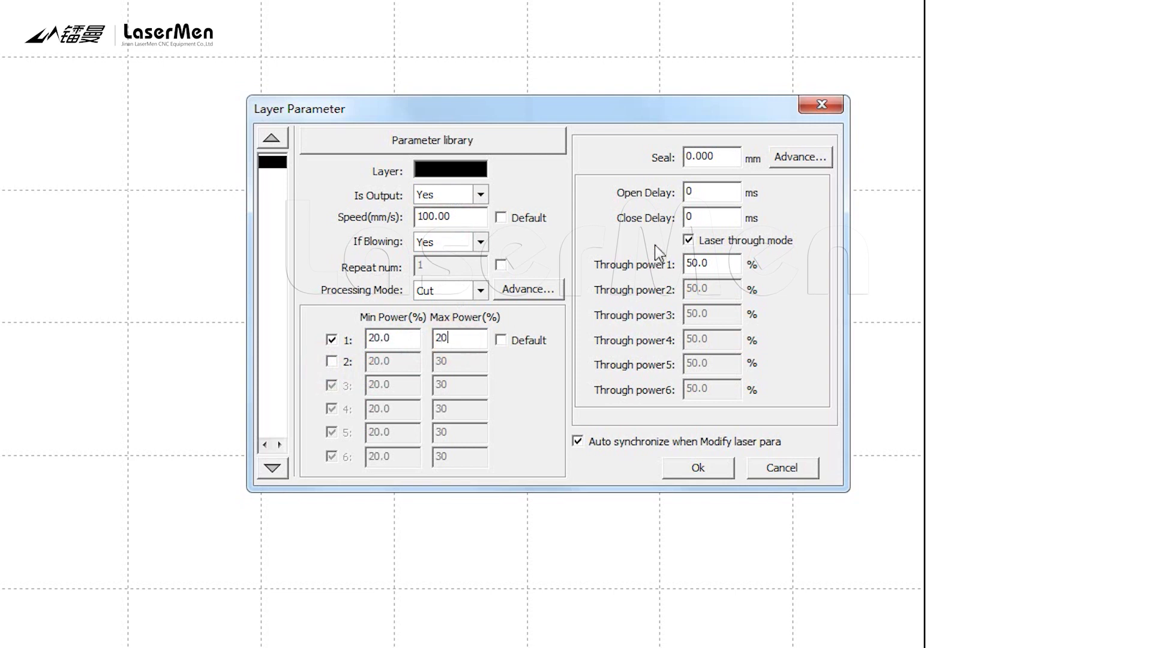
left_click(689, 243)
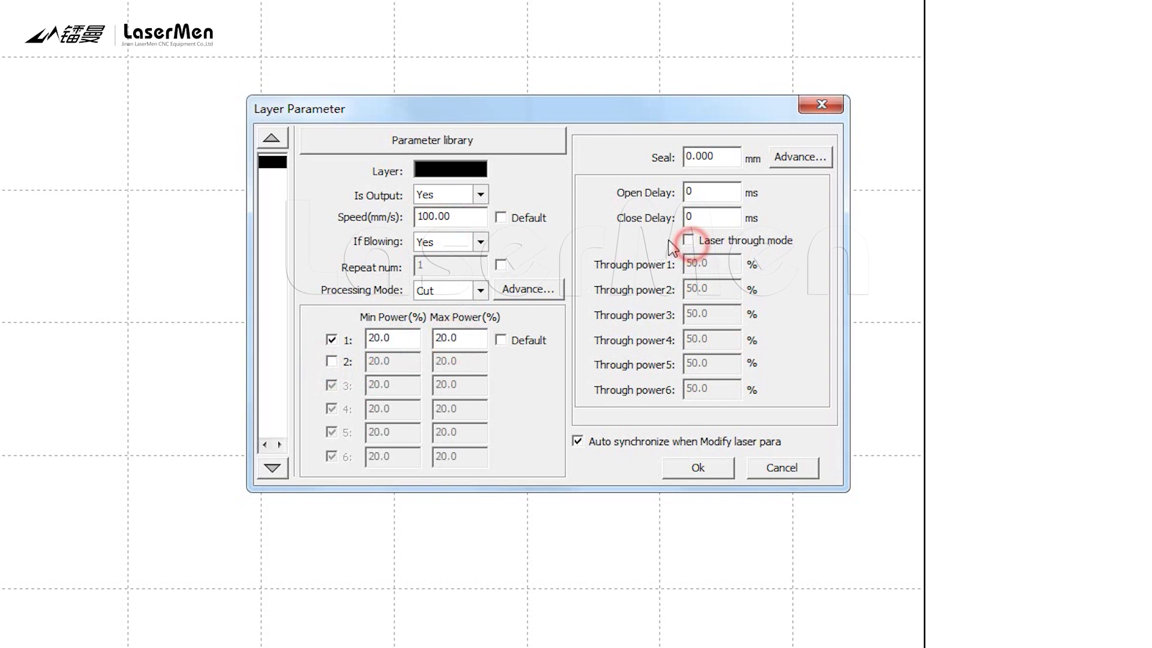
left_click(708, 467)
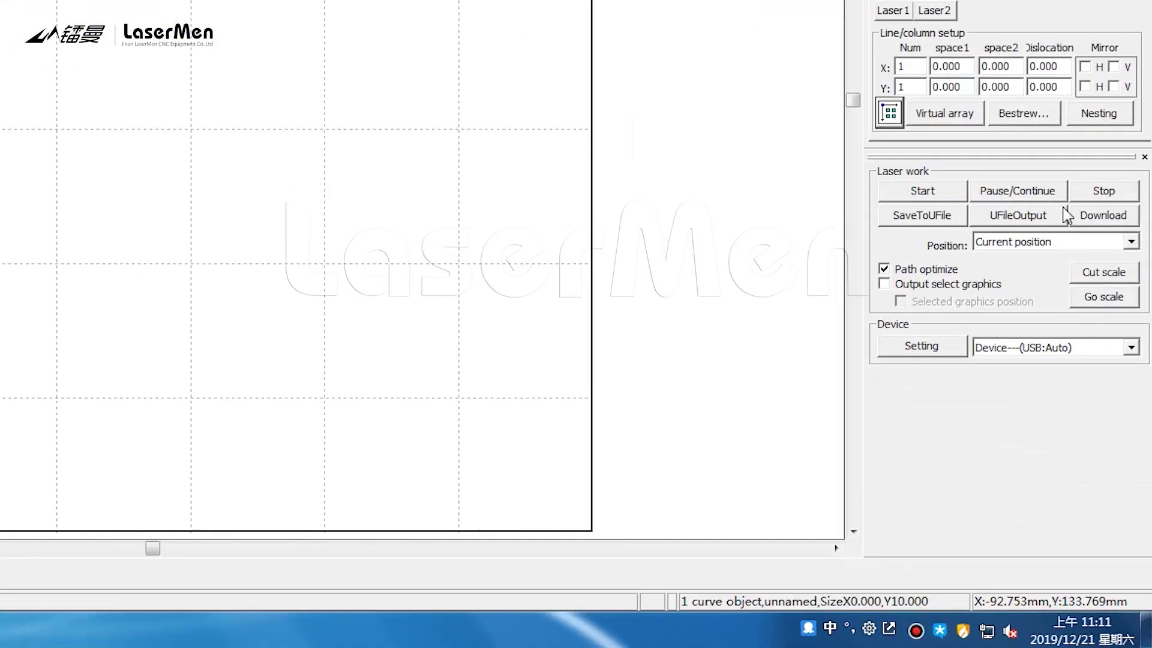
Download the 10 mm line job to the laser controller under its default name.
left_click(1092, 90)
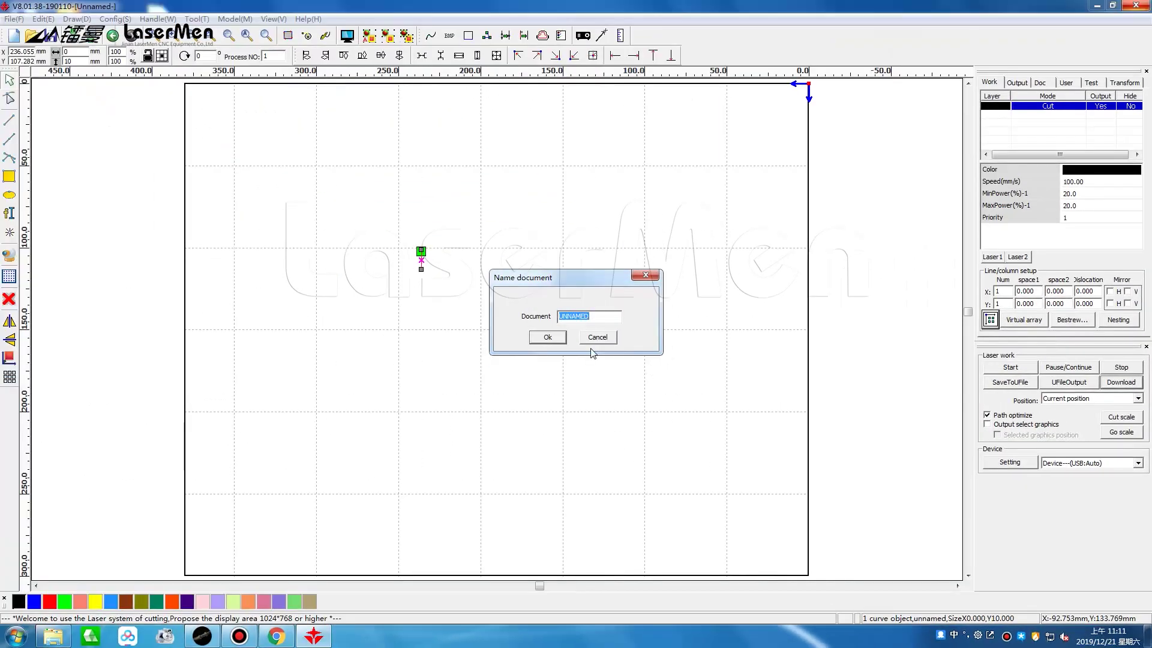
left_click(558, 343)
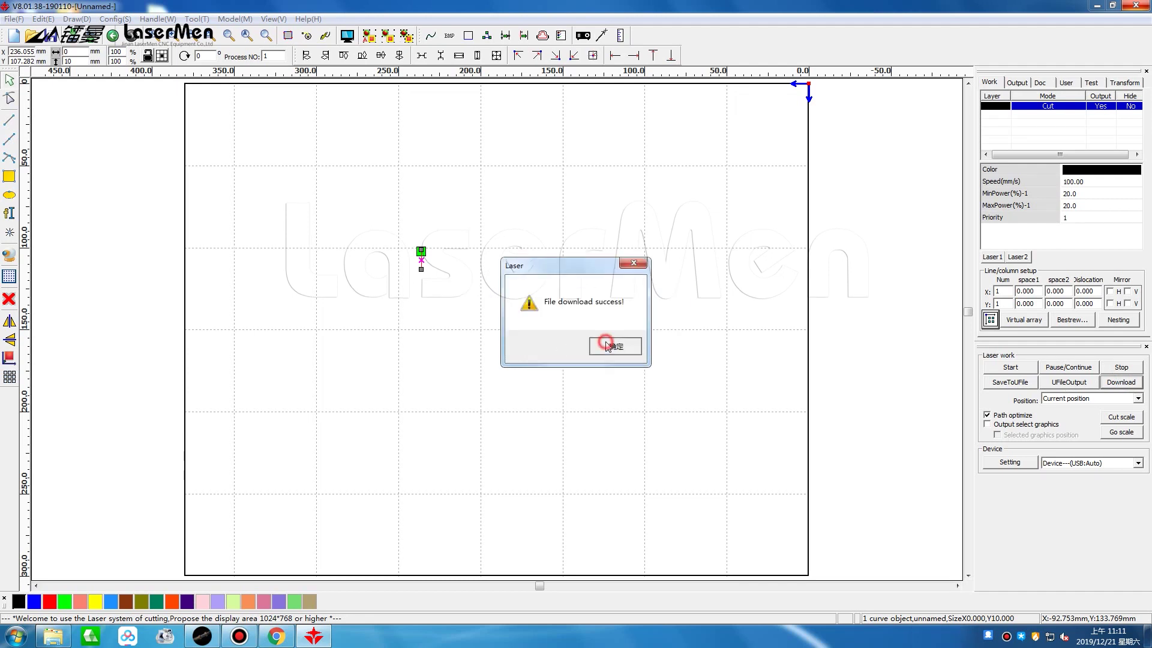
left_click(607, 346)
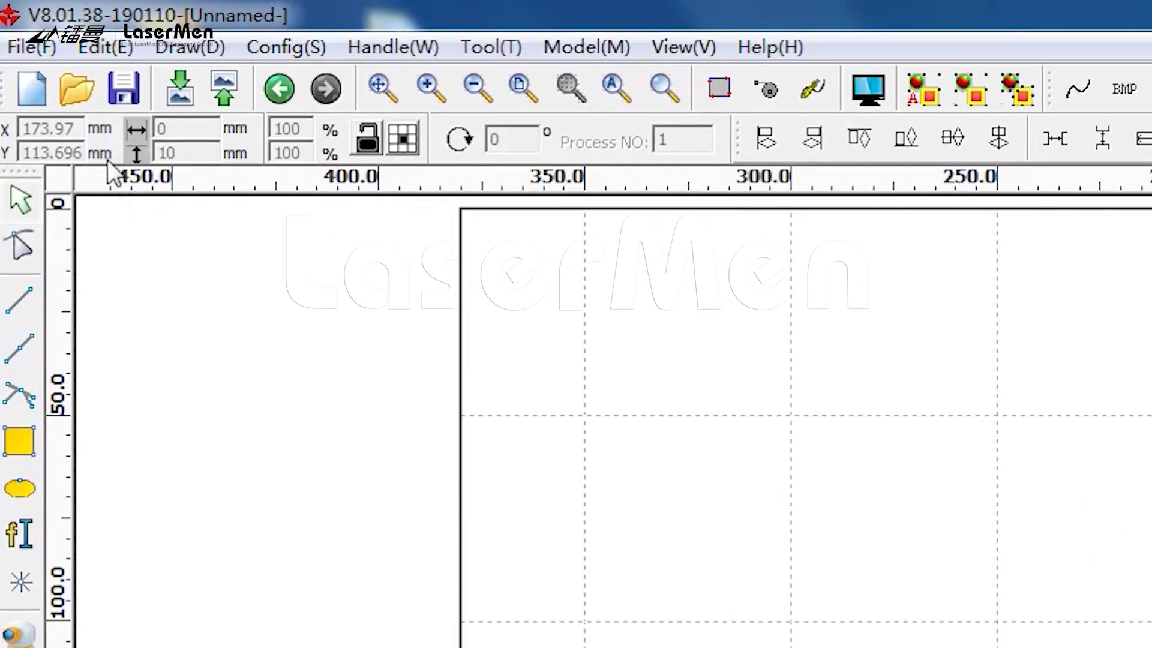
Open Vendor settings and read the Y-axis motor parameters, showing step length 7.63510.
left_click(48, 50)
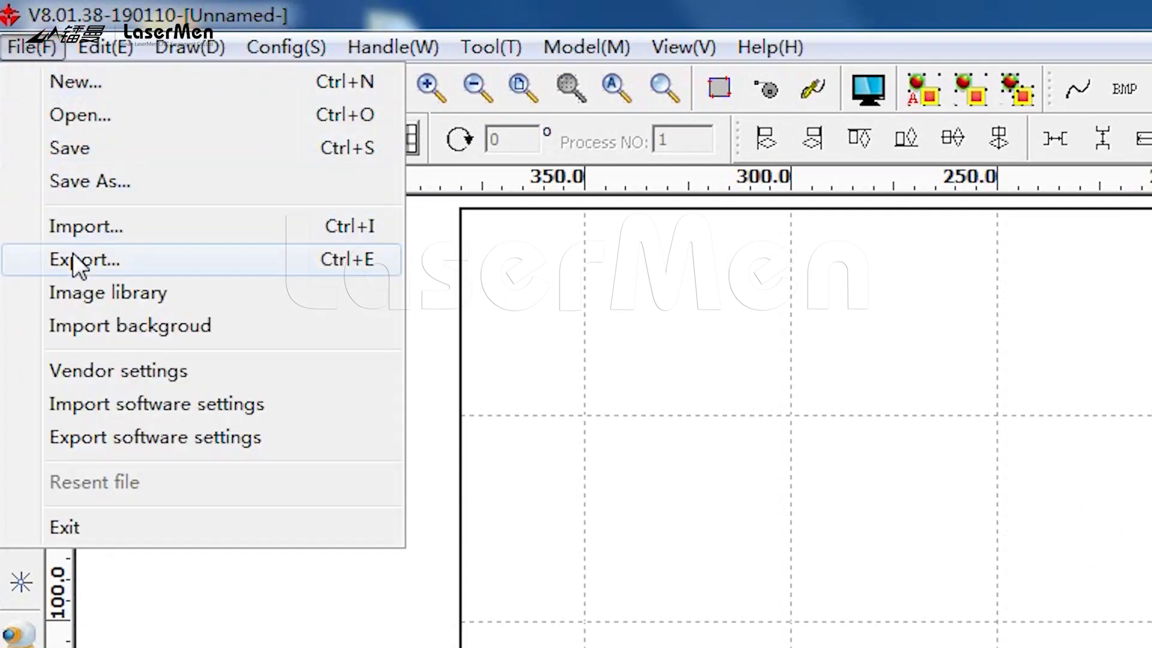
left_click(89, 362)
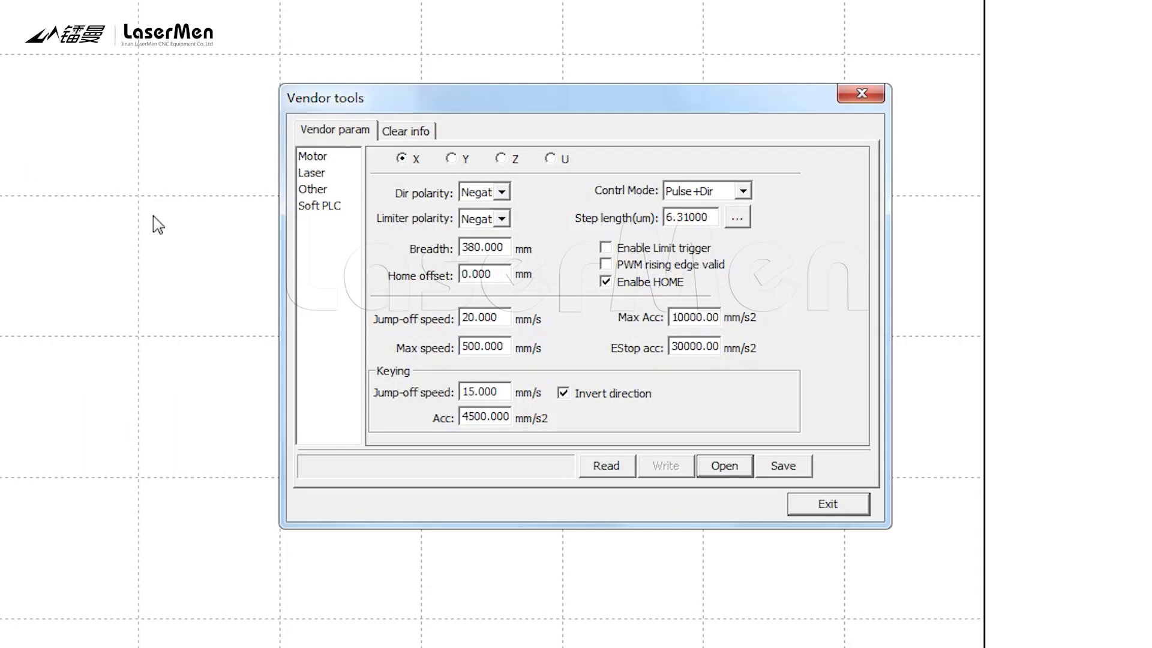
left_click(450, 159)
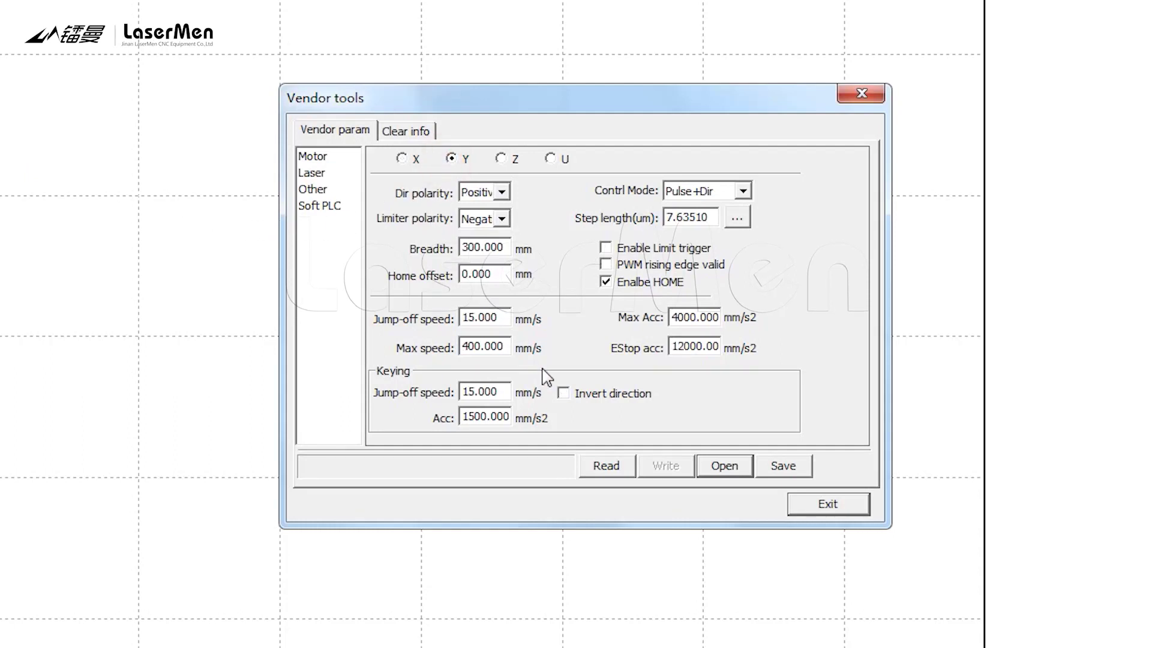
left_click(604, 474)
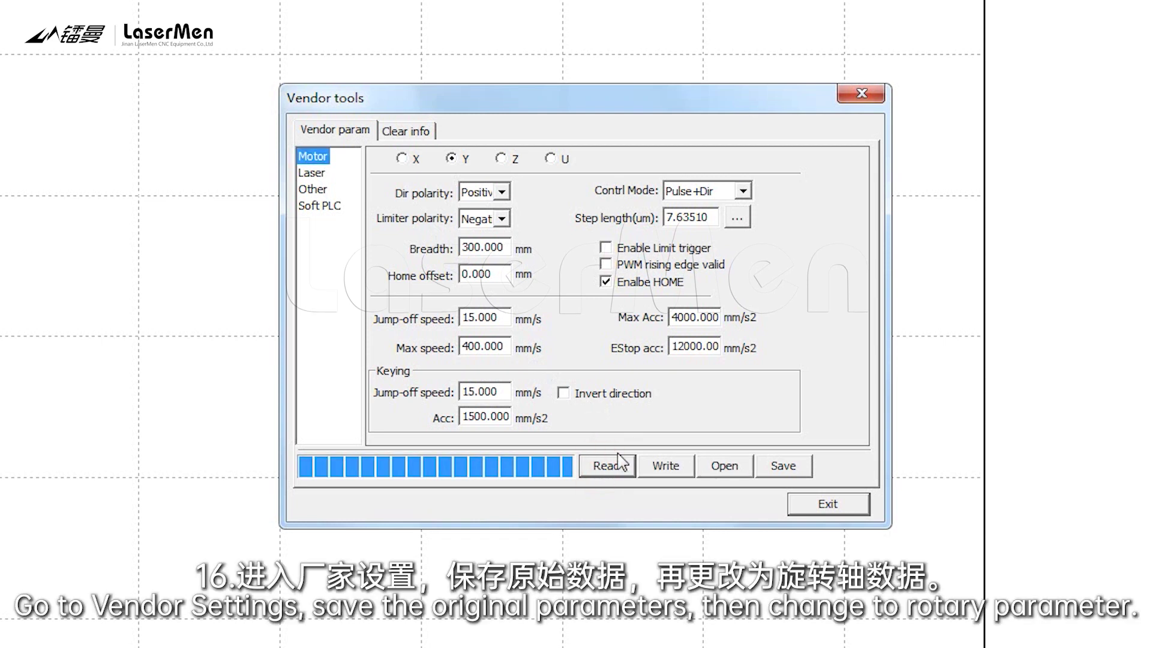
Save the original vendor parameters as the backup file CANGJIACANSHU.RDVSet.
left_click(783, 467)
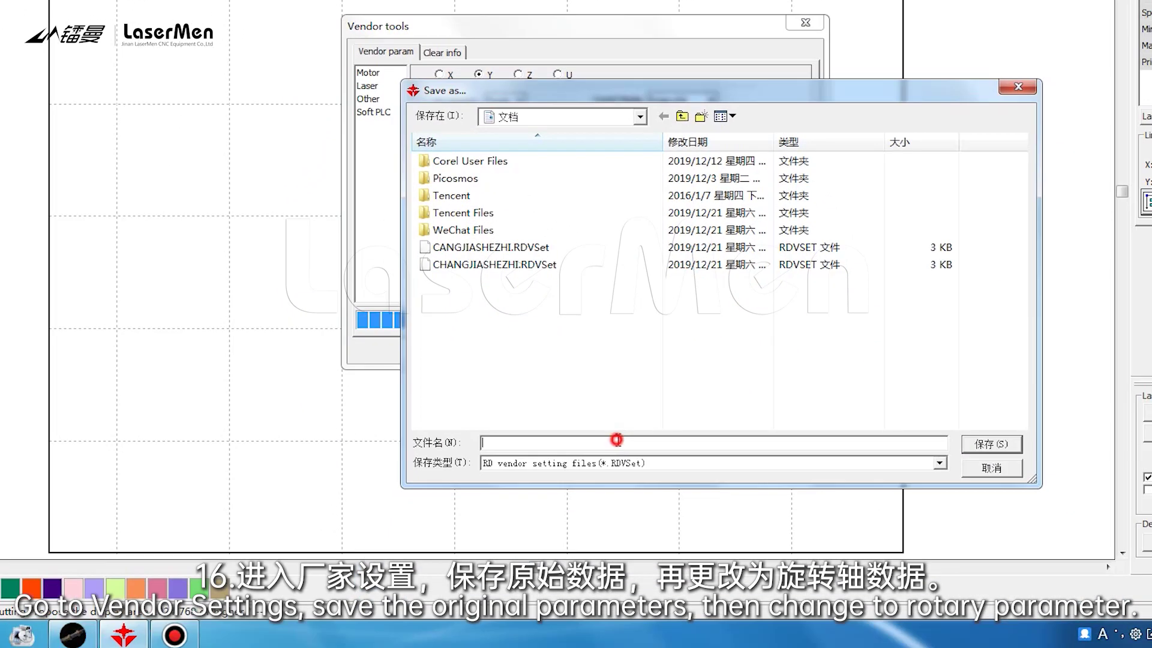
type("C")
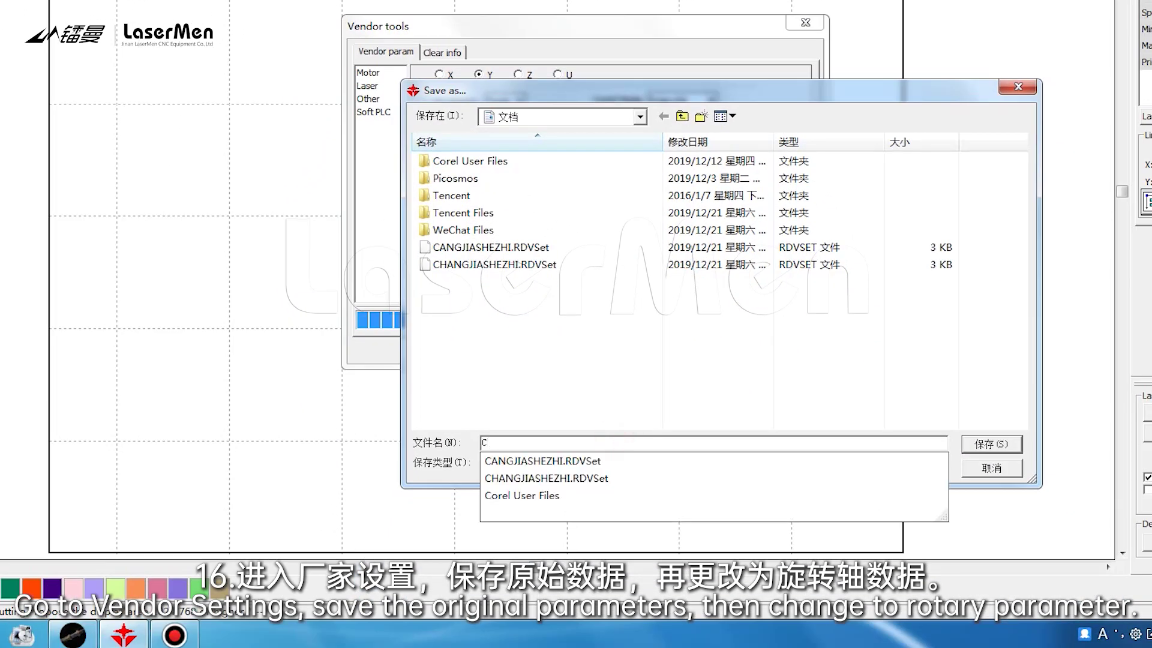
type("ANG")
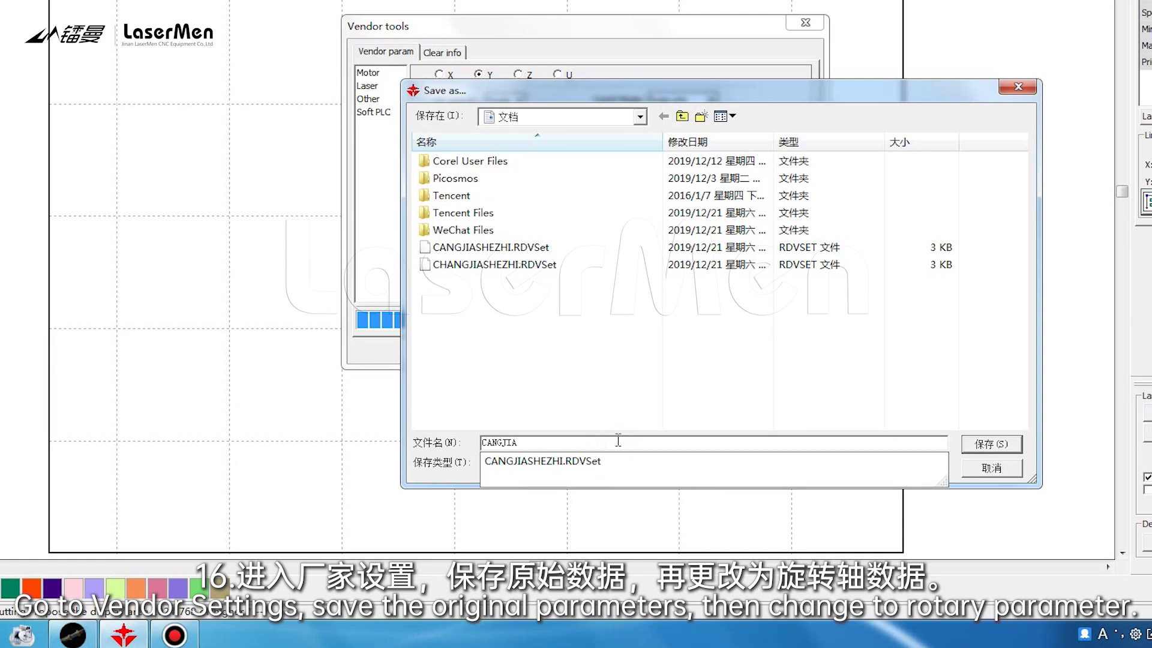
type("JIACANSHU")
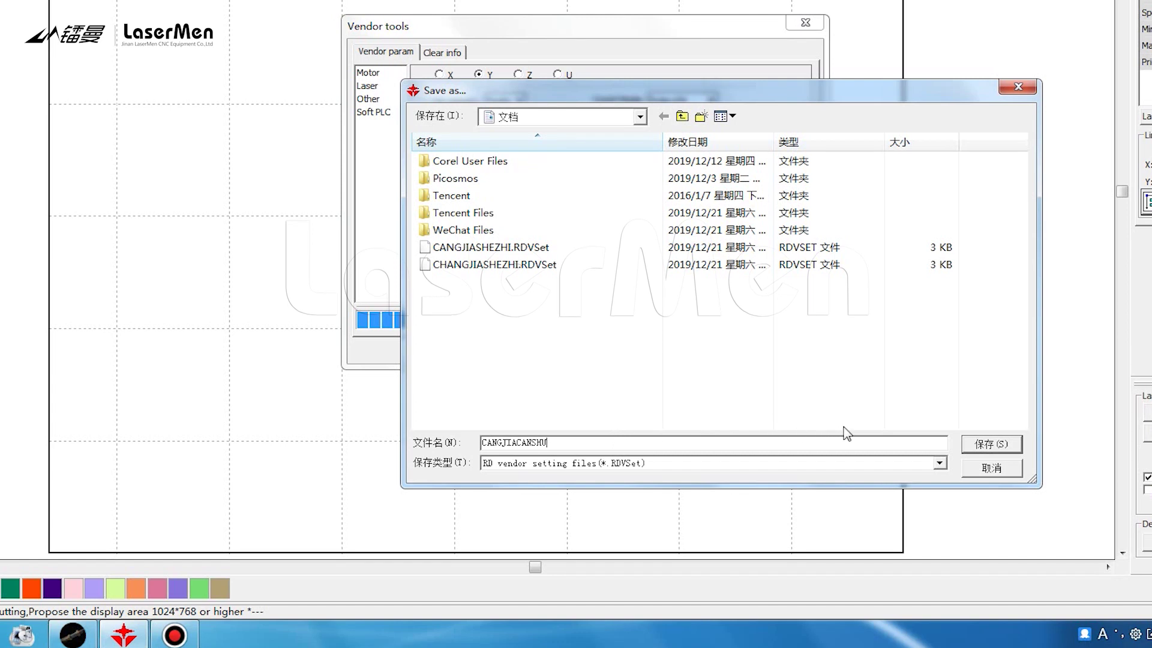
left_click(975, 443)
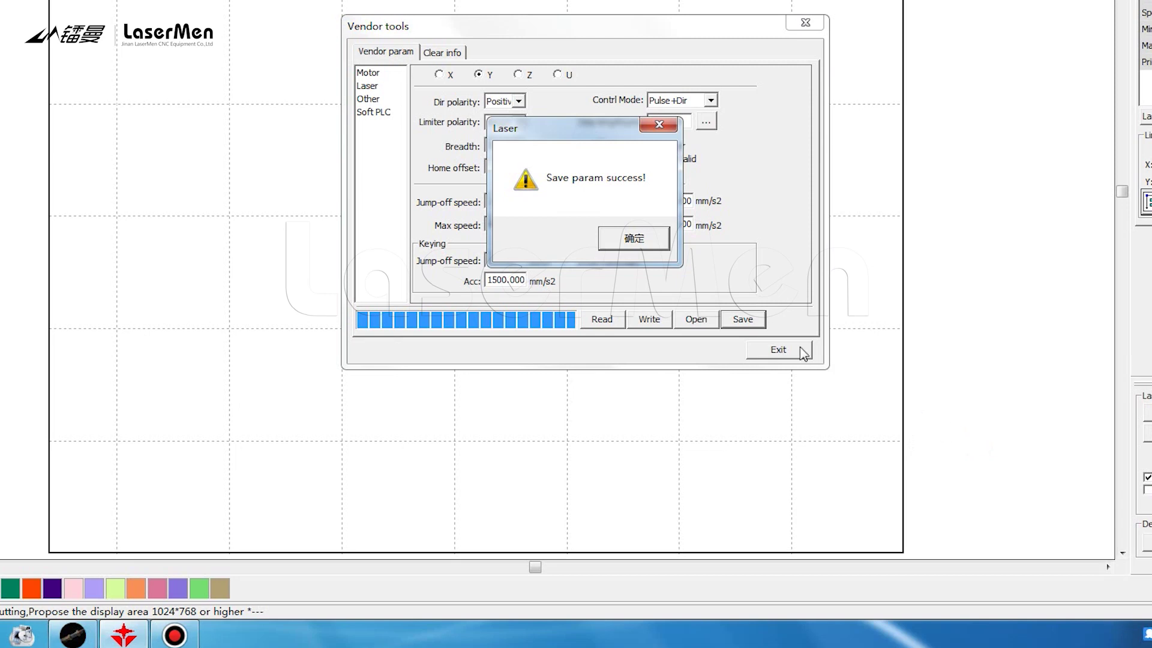
Recalculate Y step length from graph 10 mm and measured 11 mm, giving 8.39861, and write it to the controller.
left_click(643, 242)
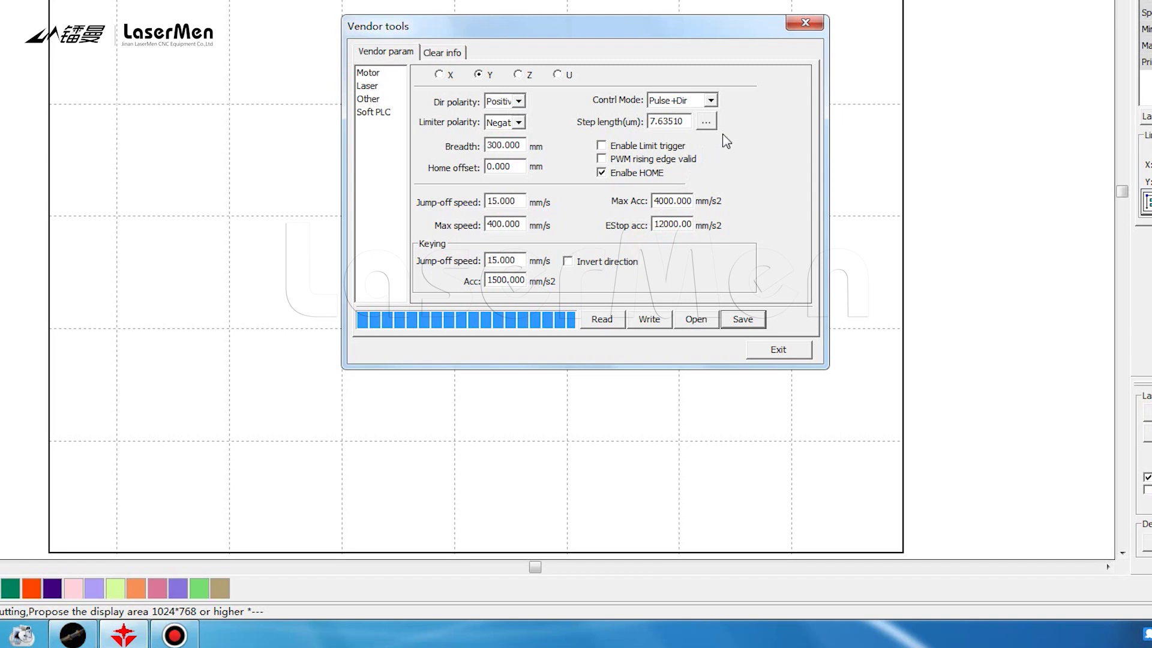
left_click(712, 122)
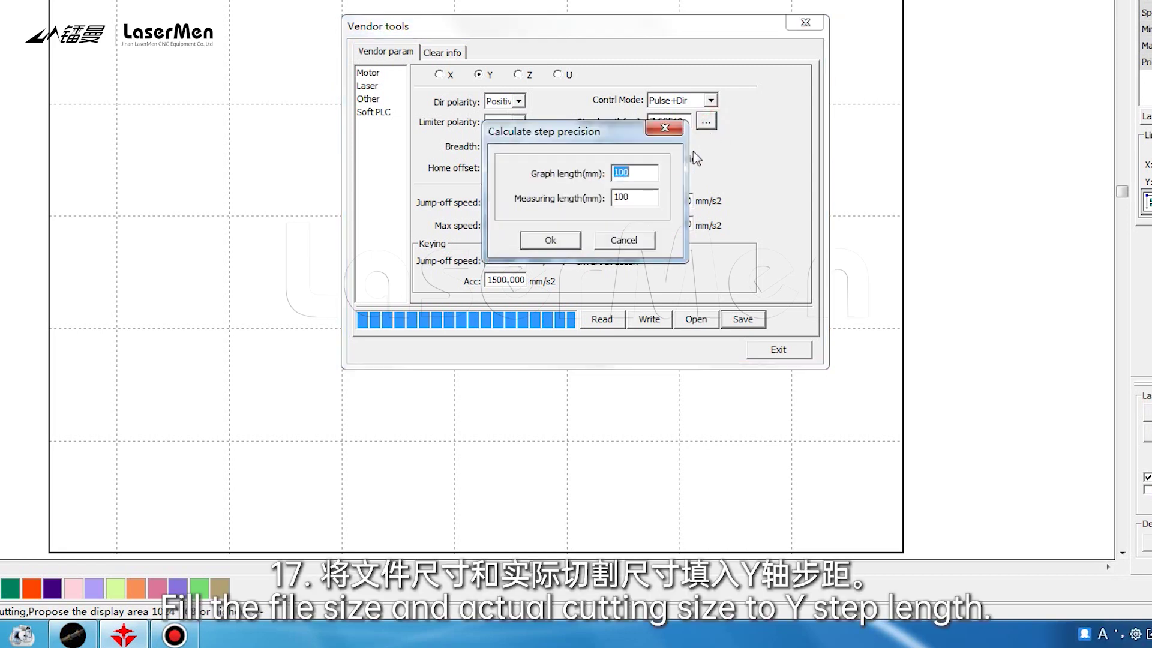
double_click(648, 193)
left_click(565, 238)
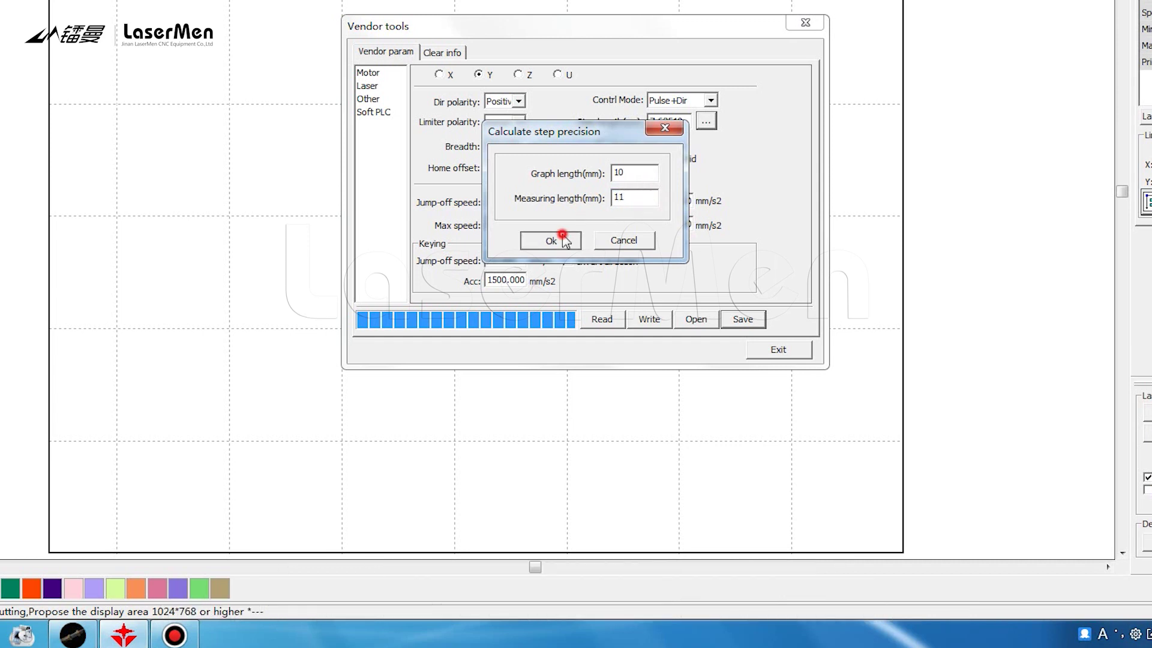
left_click(652, 318)
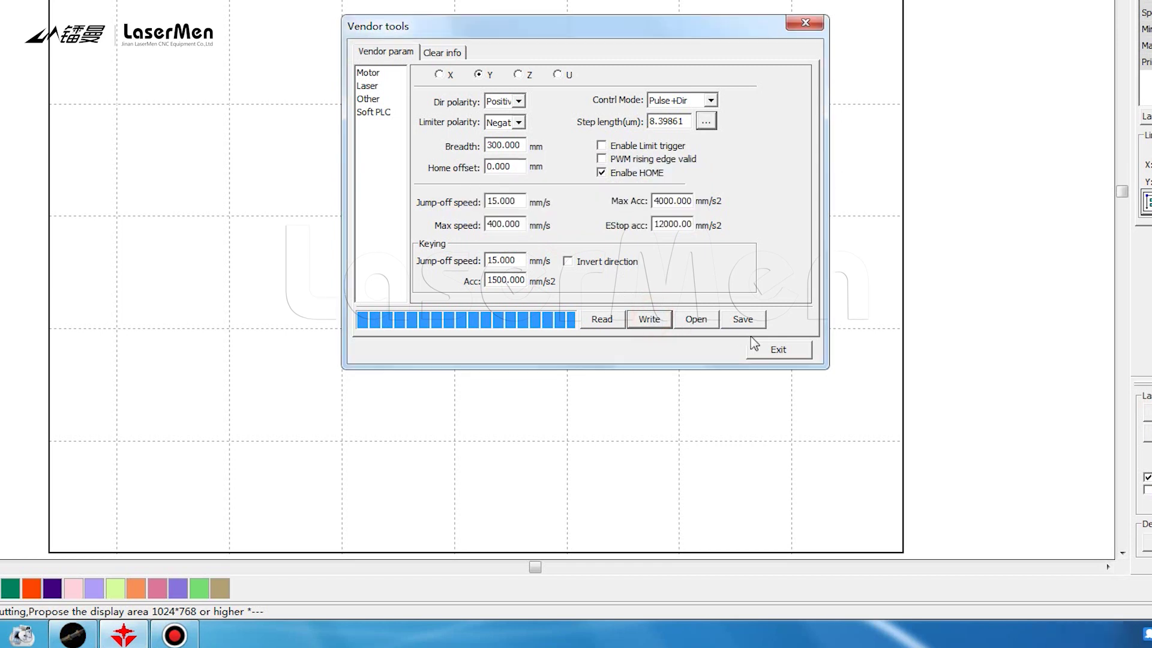
left_click(778, 348)
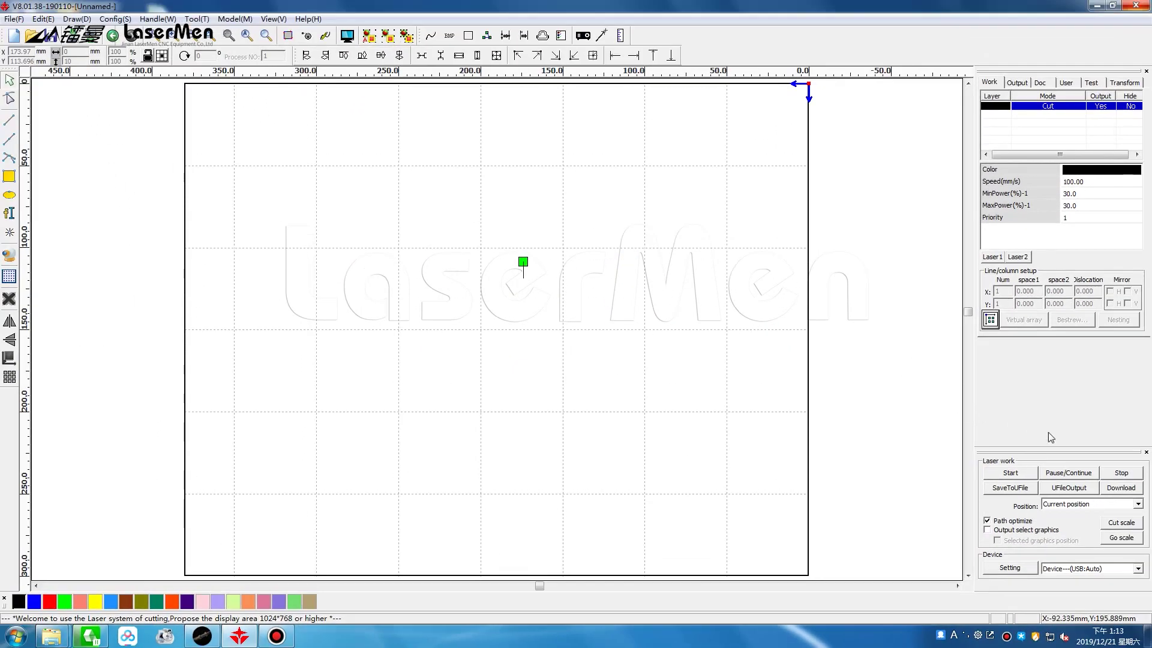
Re-download the 10 mm line job under its default name, overwriting the existing file.
left_click(1117, 488)
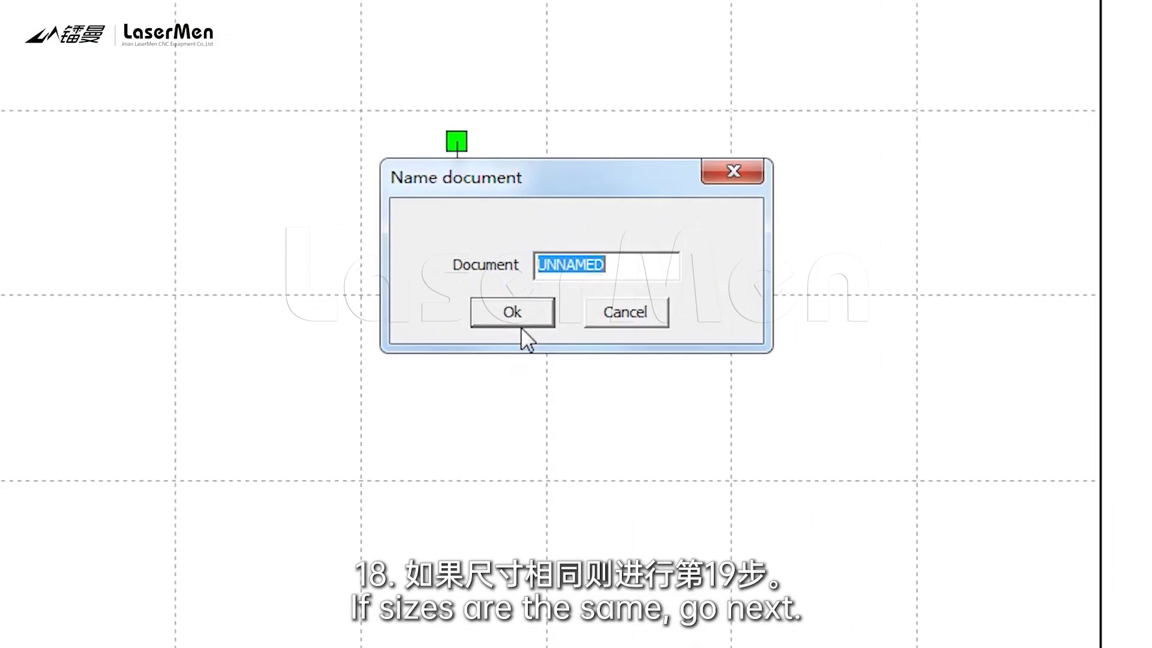
left_click(548, 337)
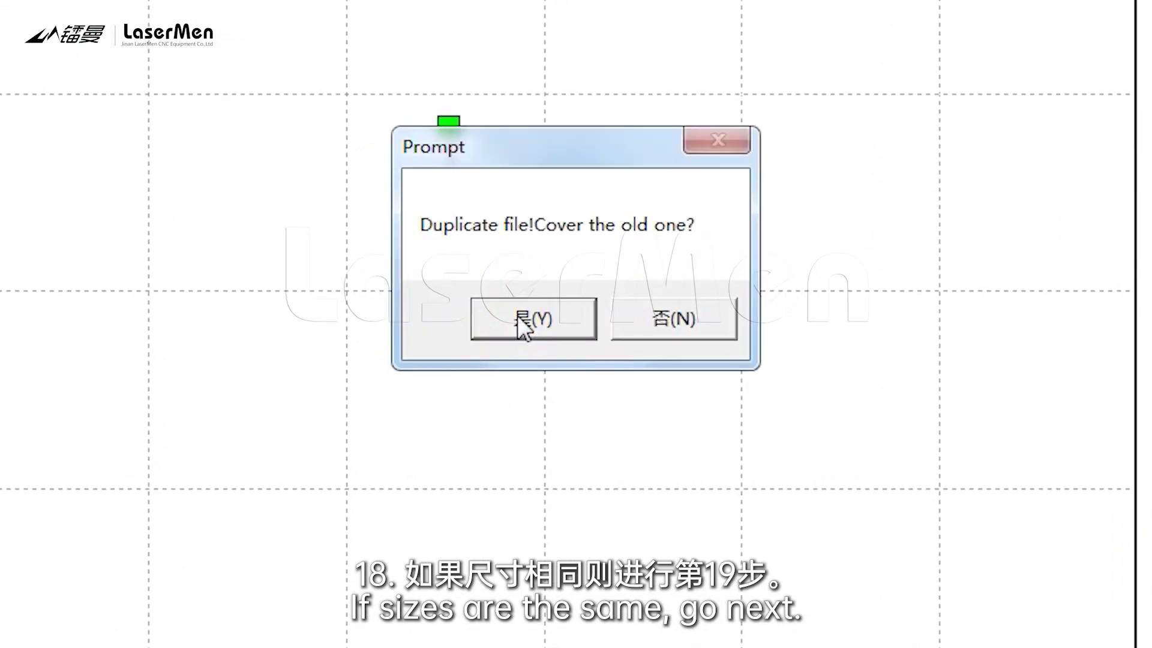
left_click(518, 315)
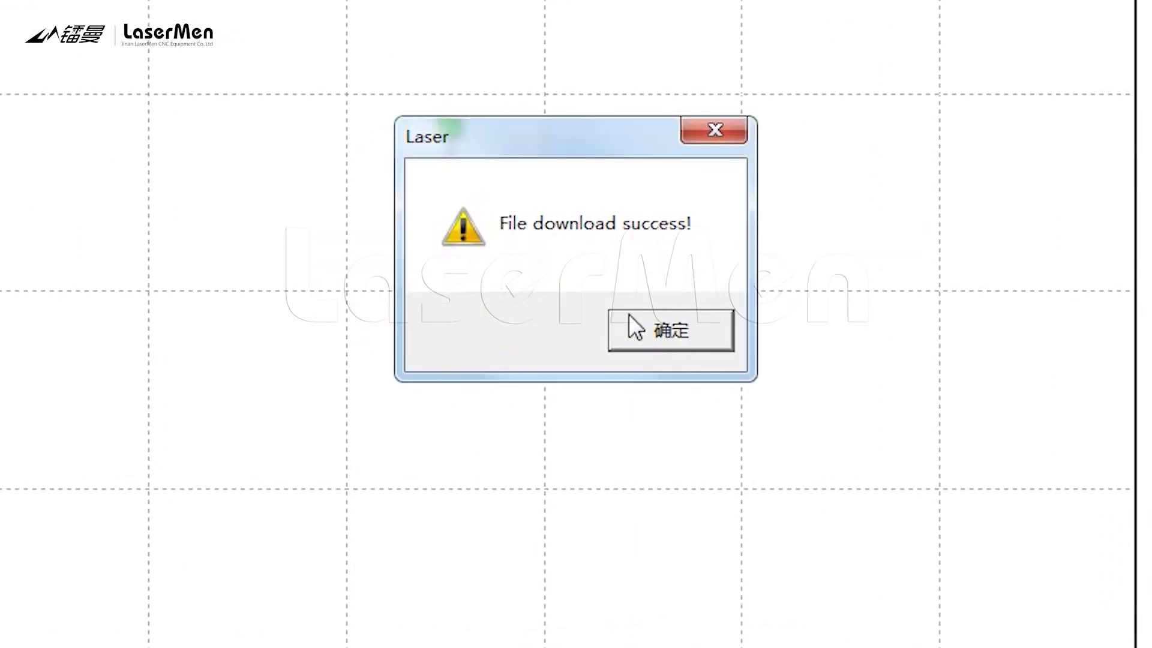
left_click(670, 319)
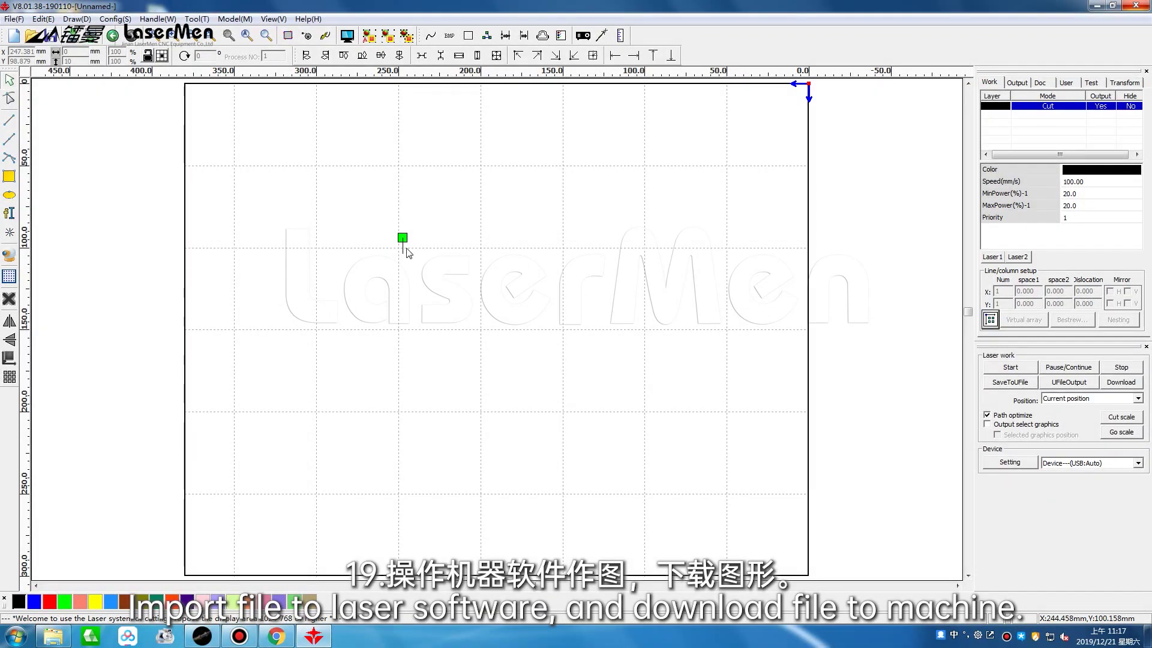
Delete the test line and add an 8 mm Tahoma letter A, shifted slightly right.
left_click(405, 252)
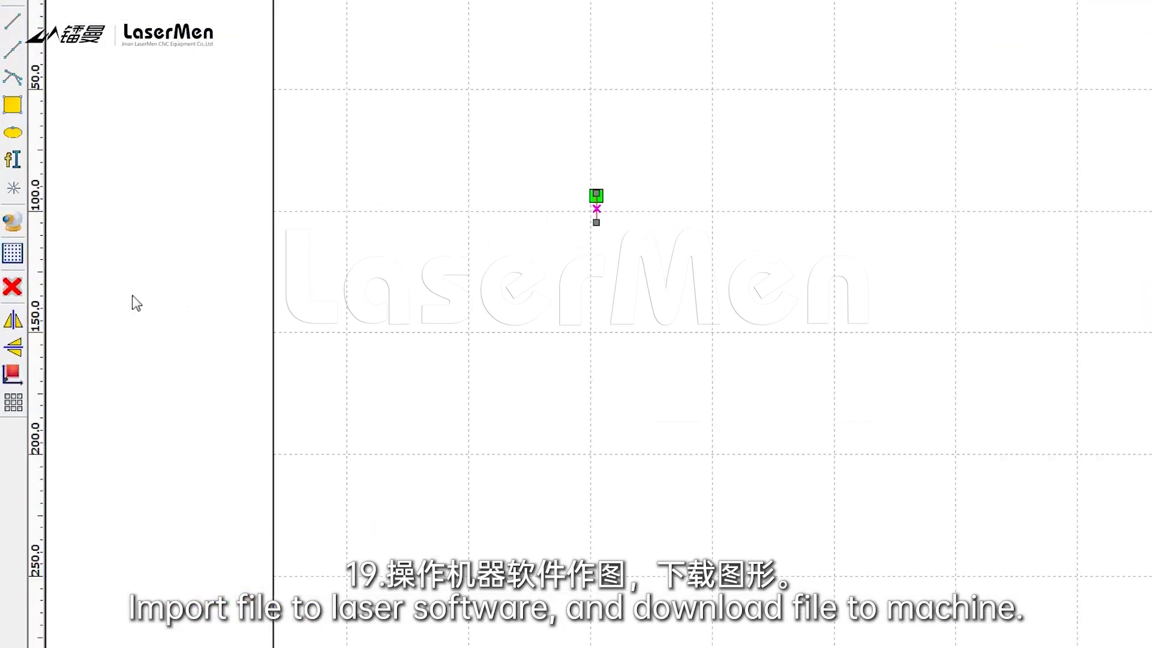
left_click(19, 284)
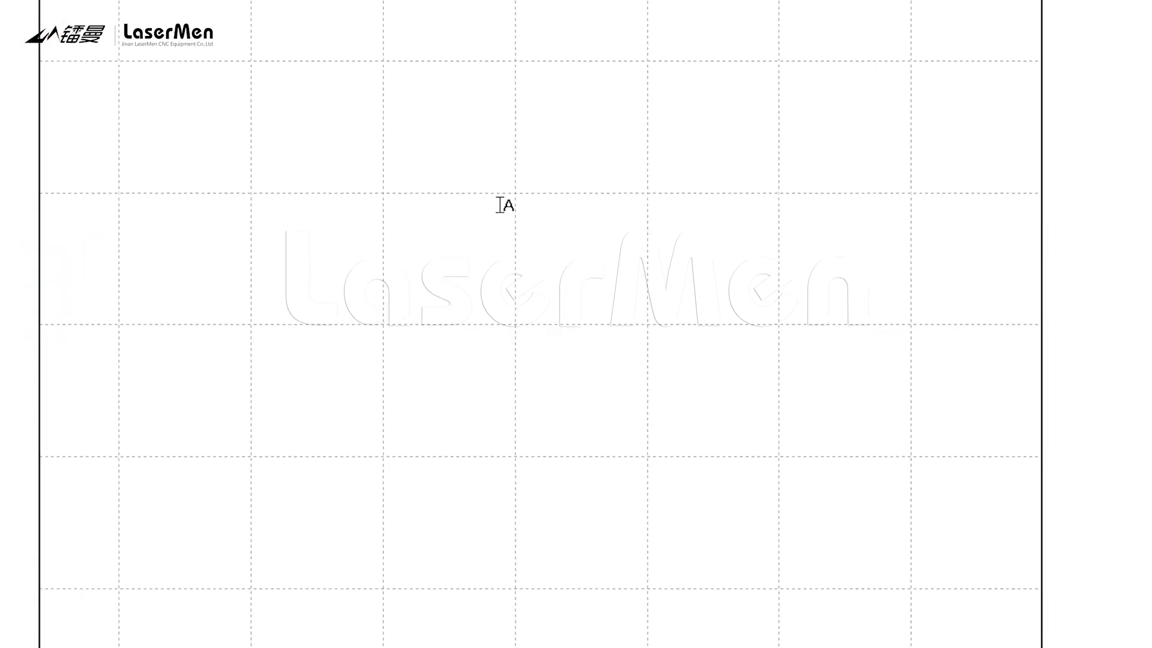
left_click(1103, 169)
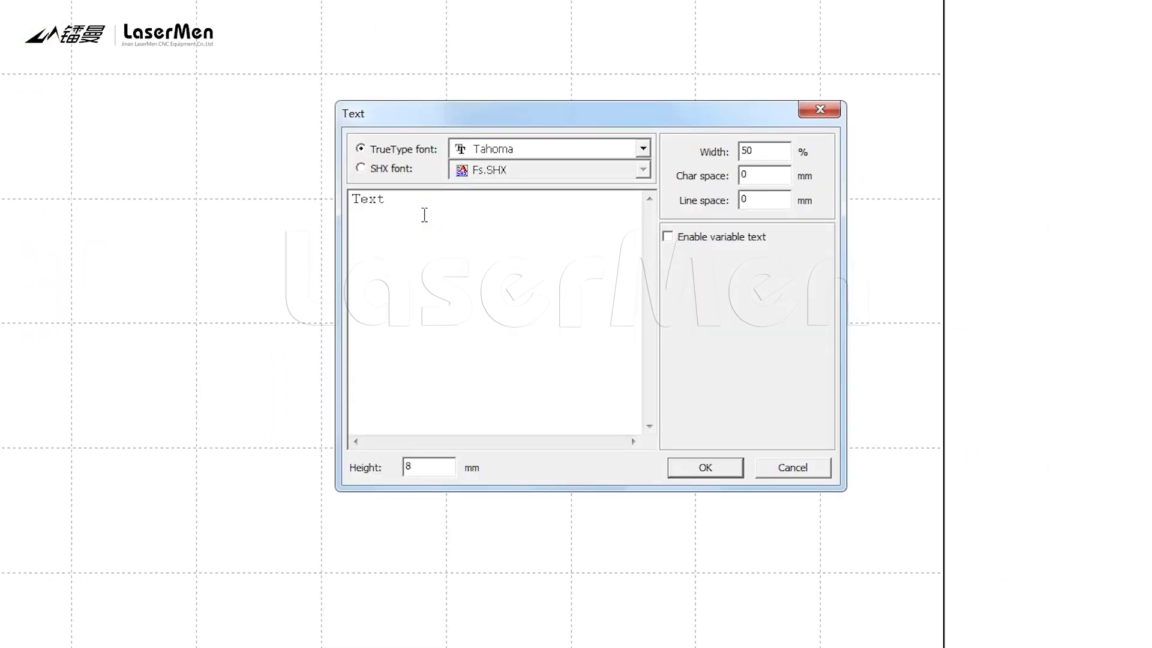
left_click_drag(408, 206, 354, 215)
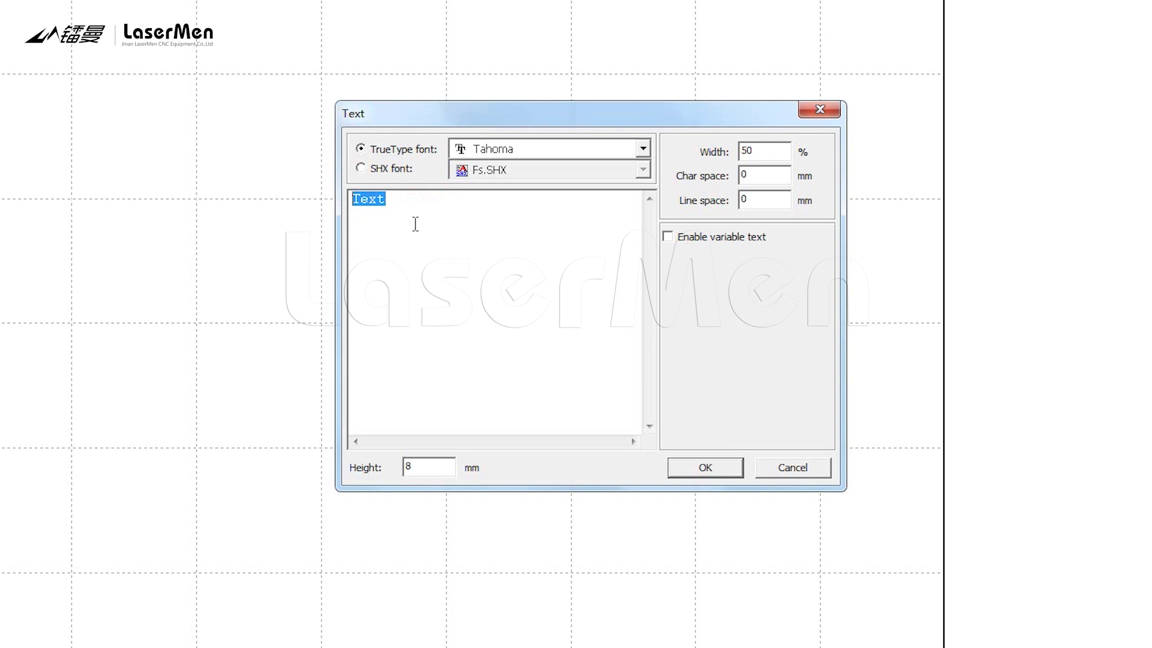
type("A")
left_click(693, 469)
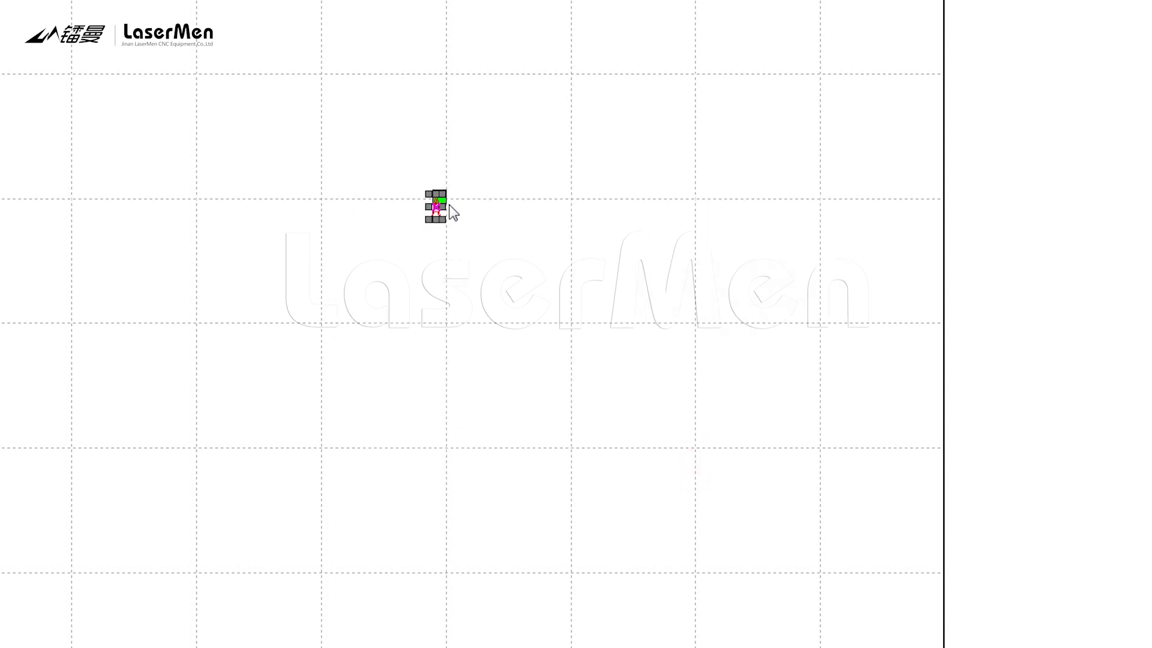
left_click_drag(443, 206, 467, 224)
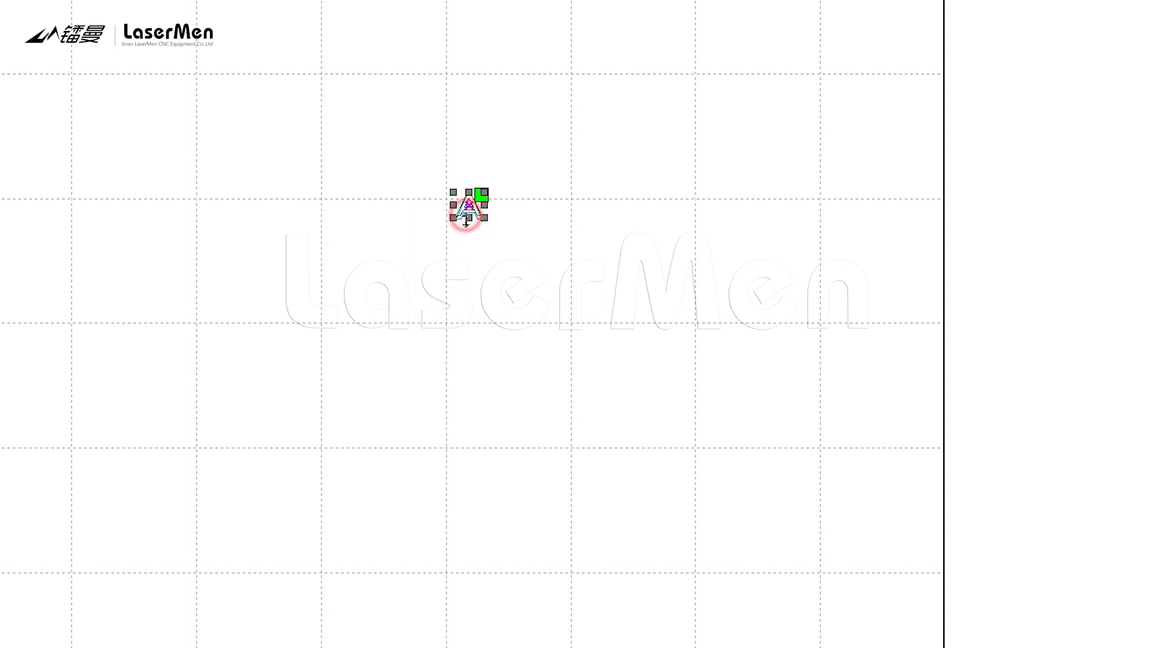
left_click(504, 240)
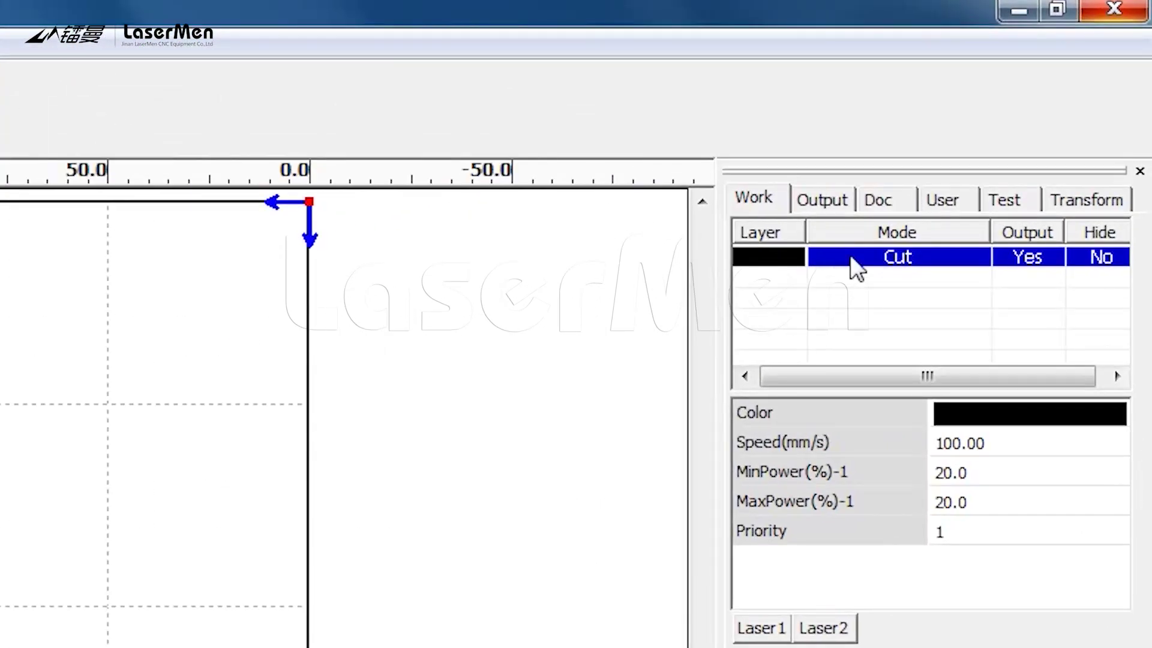
Set the Cut layer to Scan mode at 500 mm/s speed with a 0.06 mm interval.
double_click(851, 259)
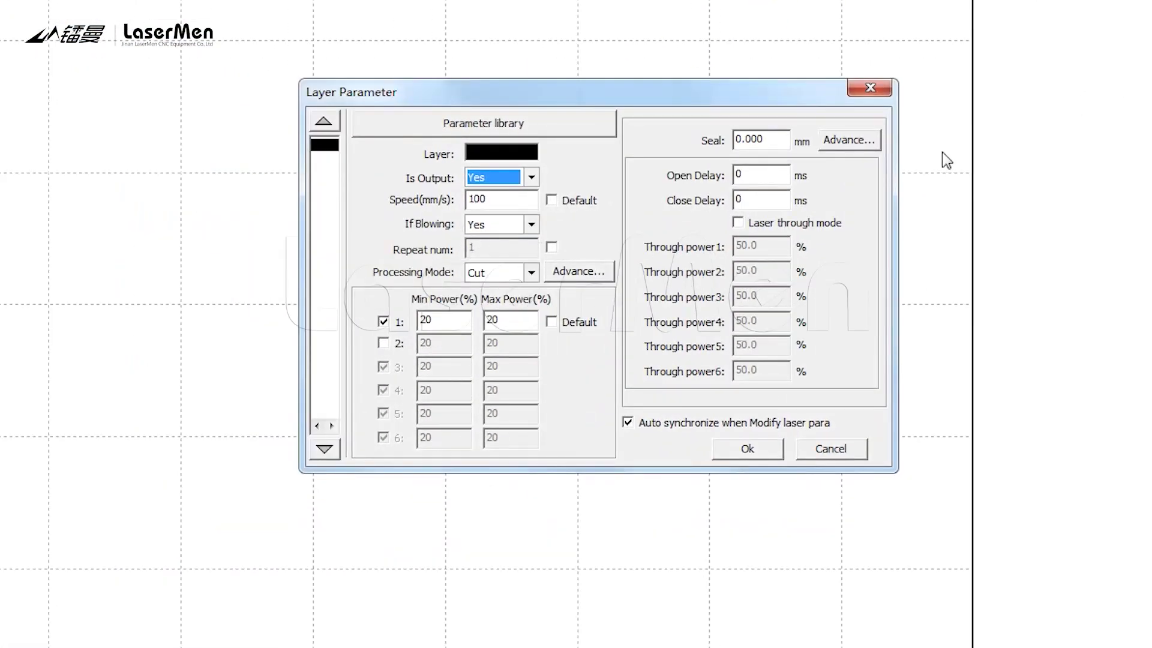
left_click(509, 200)
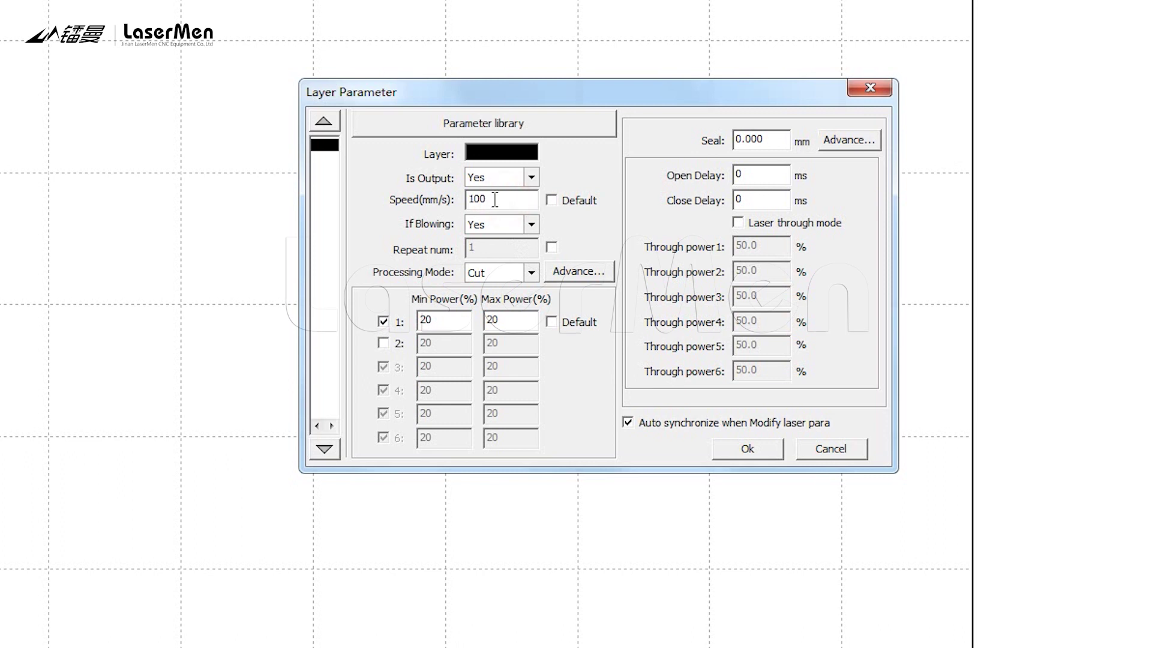
double_click(494, 200)
type("500")
left_click(507, 272)
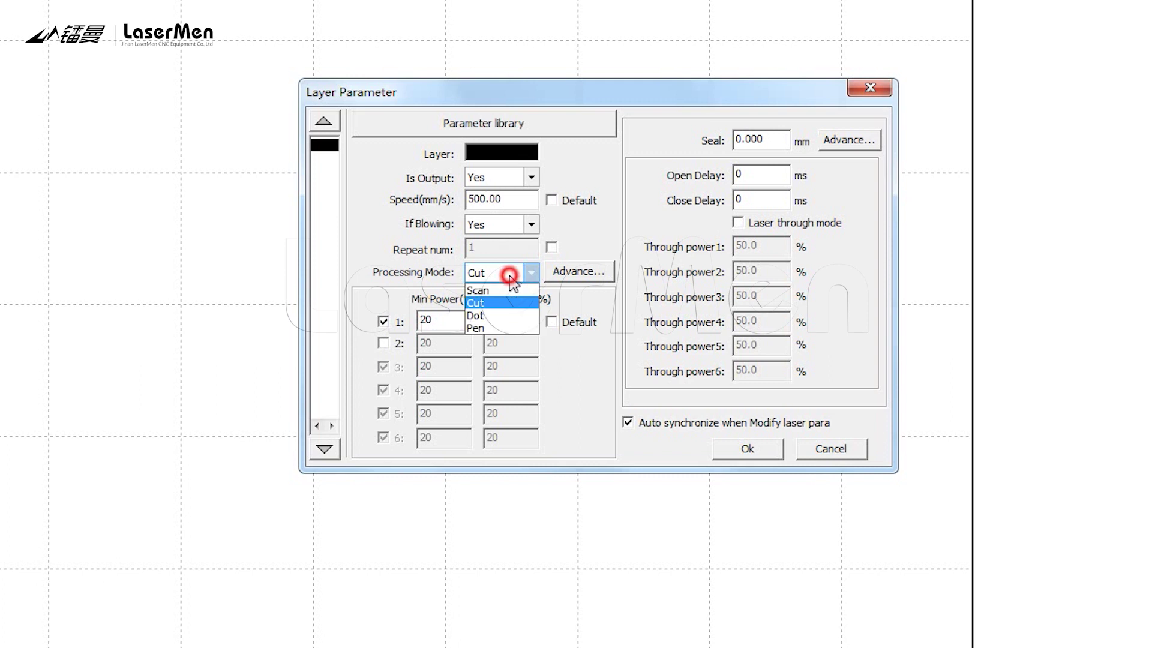
left_click(515, 290)
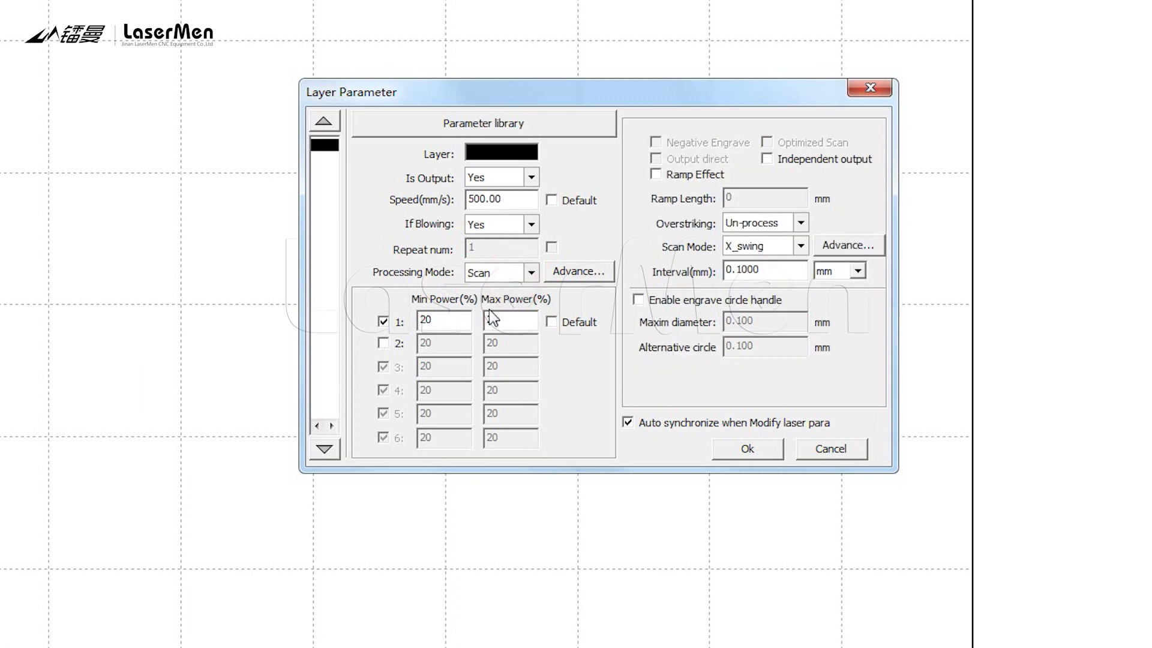
double_click(774, 269)
type("0")
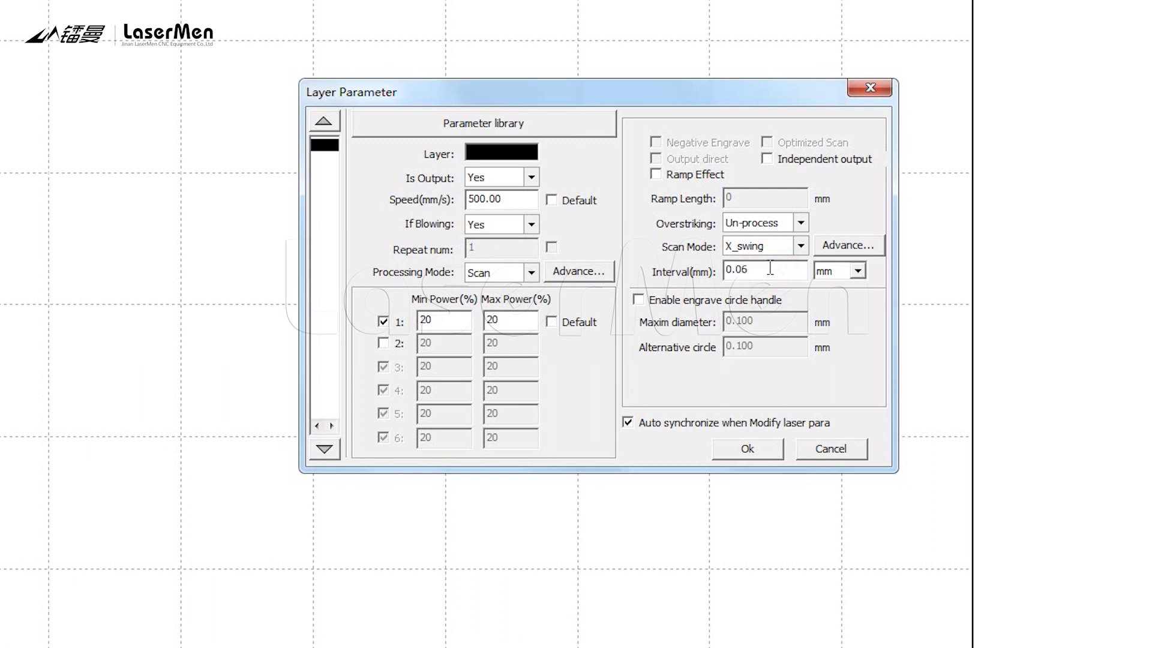
Apply the layer settings and download the letter A job, overwriting the controller's old file.
left_click(750, 450)
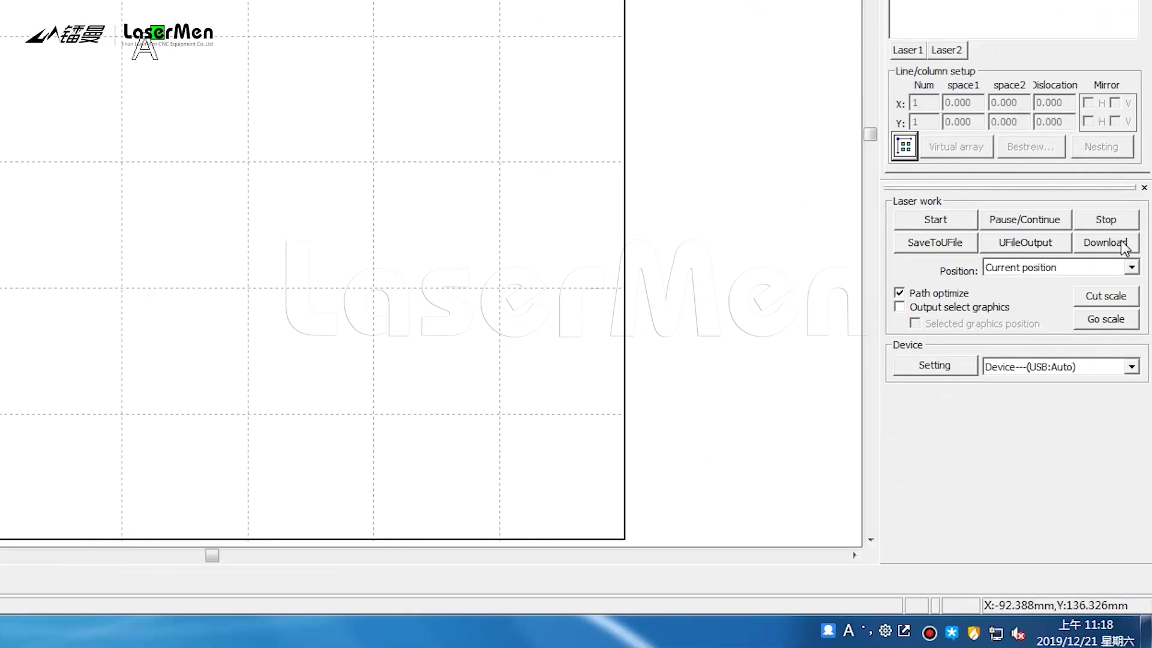
left_click(1130, 382)
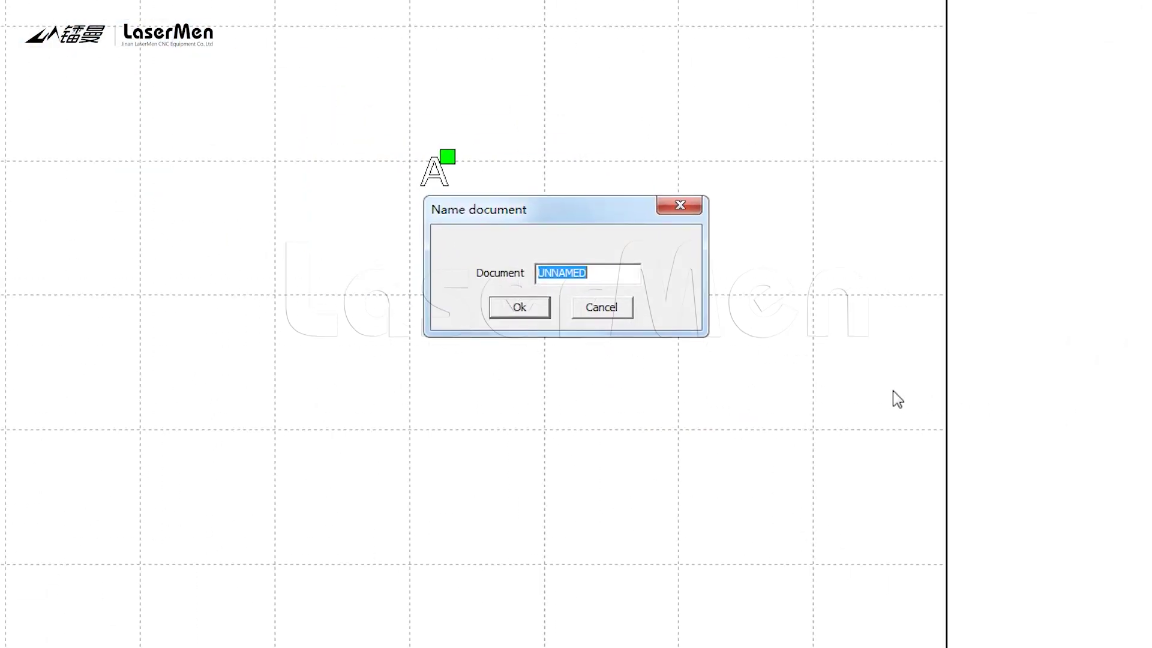
left_click(514, 314)
left_click(514, 314)
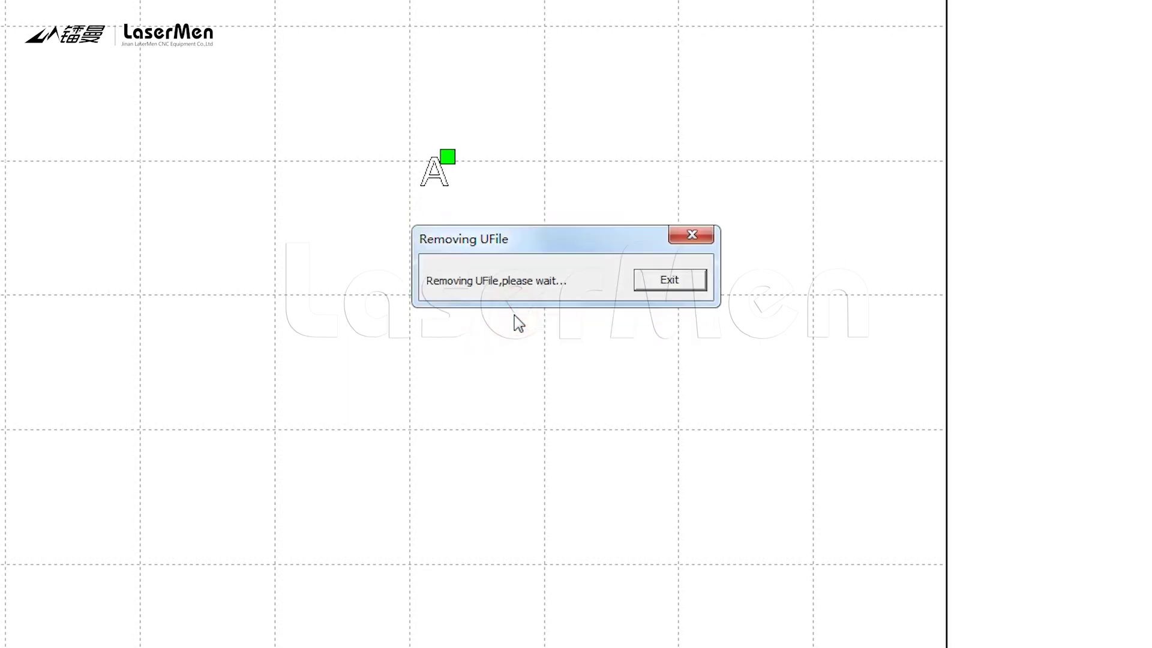